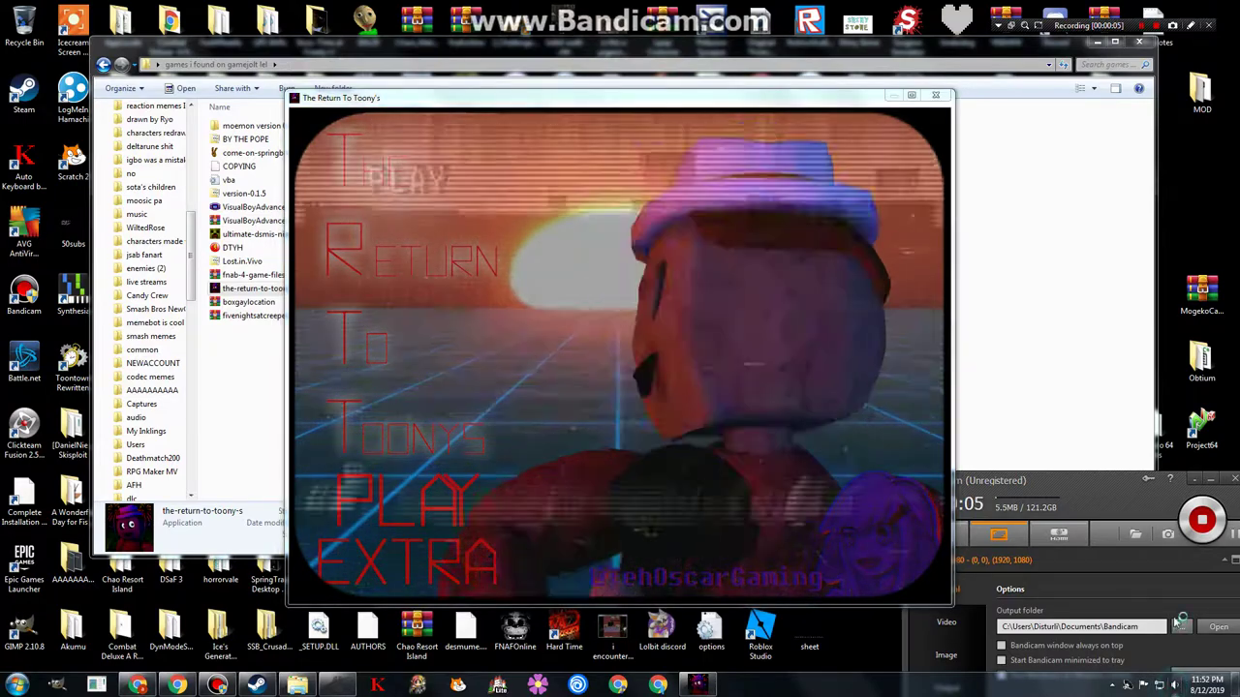
- Lower the system sound volume in the Windows mixer
click(1173, 685)
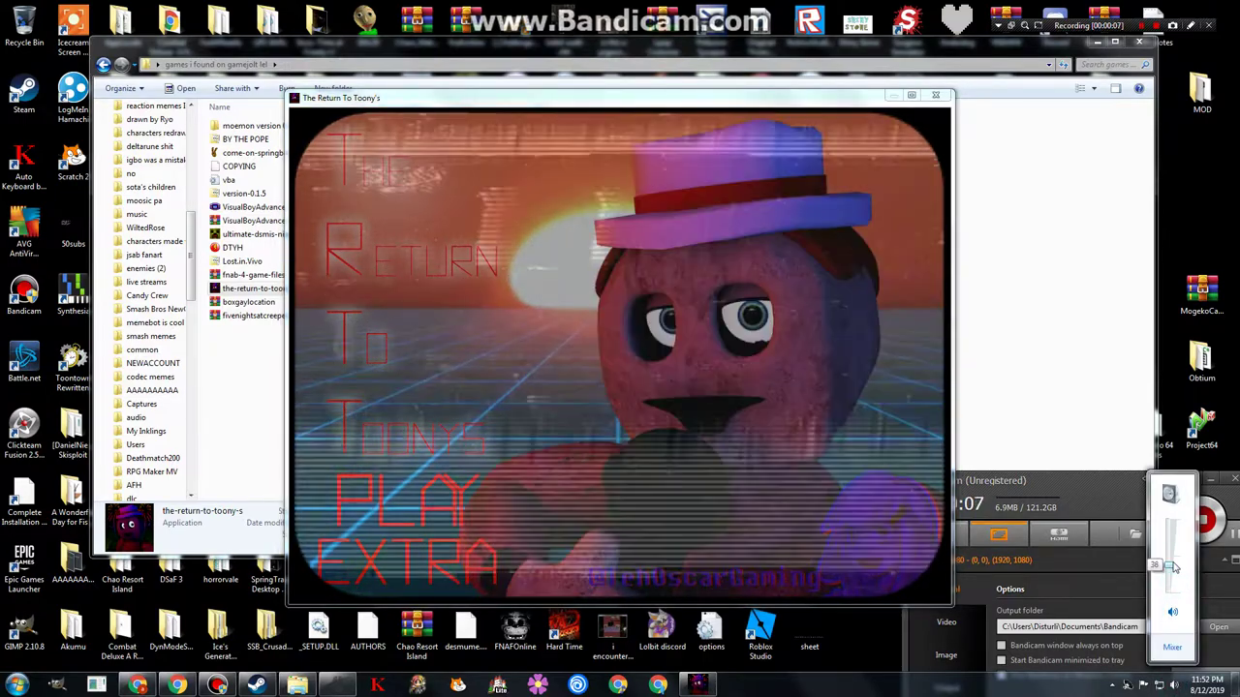
drag(1174, 566, 1171, 575)
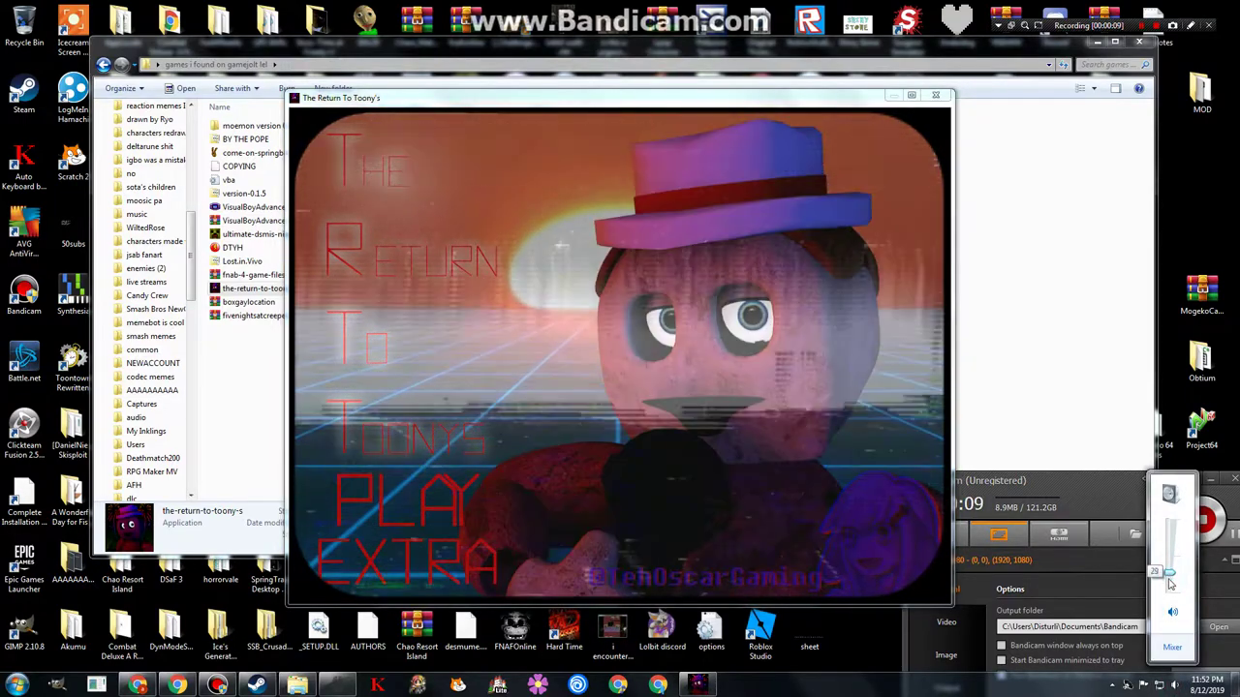
click(814, 426)
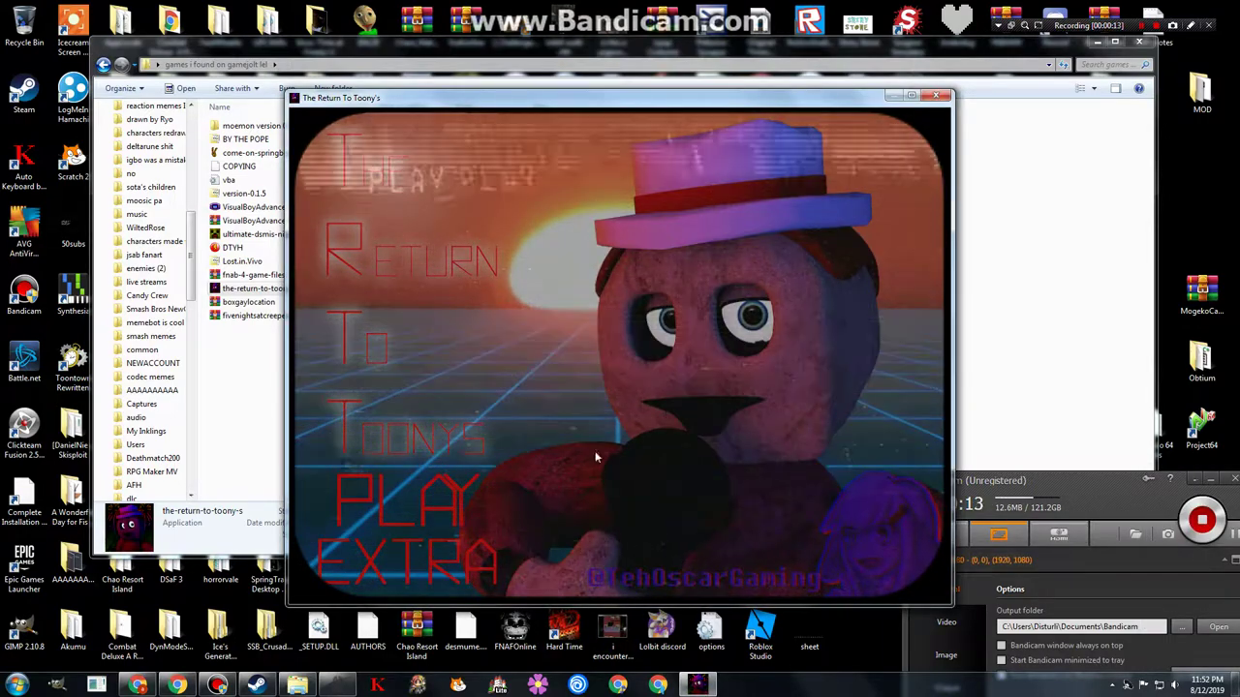
- Start a new game from the title screen and switch the game to fullscreen
click(457, 504)
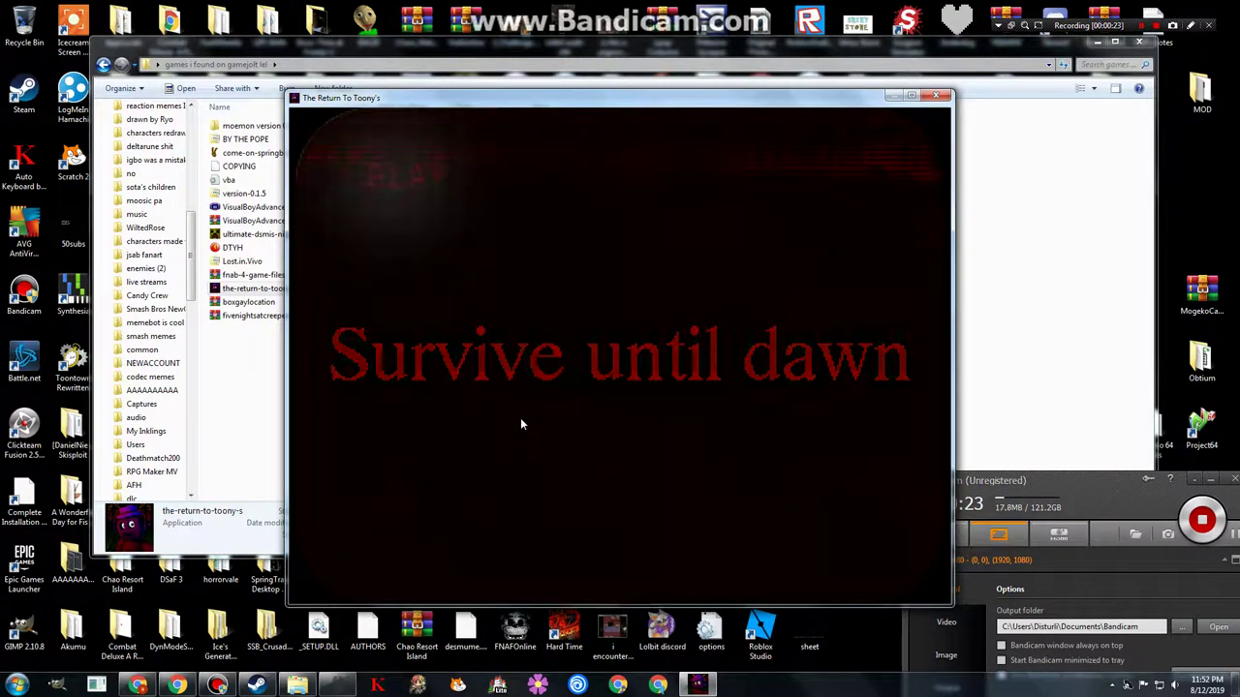
click(913, 96)
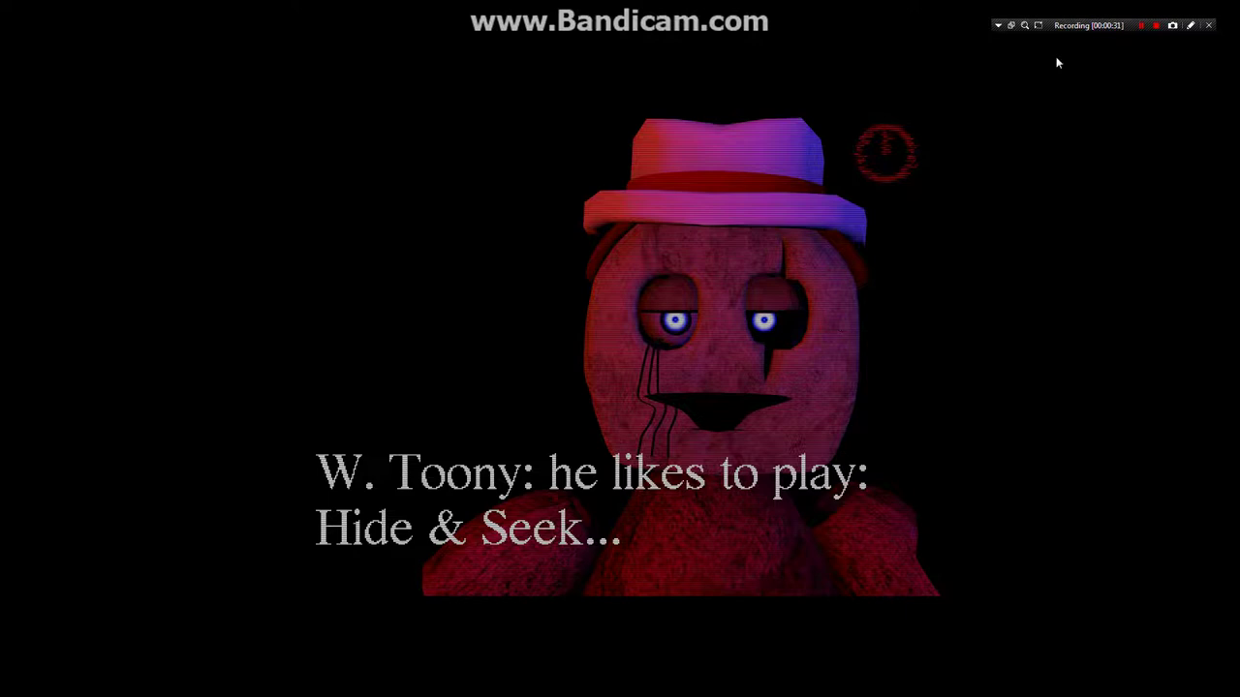
- Refocus the game window and let the Hide & Seek intro run to the 12 AM office
click(1080, 32)
click(665, 340)
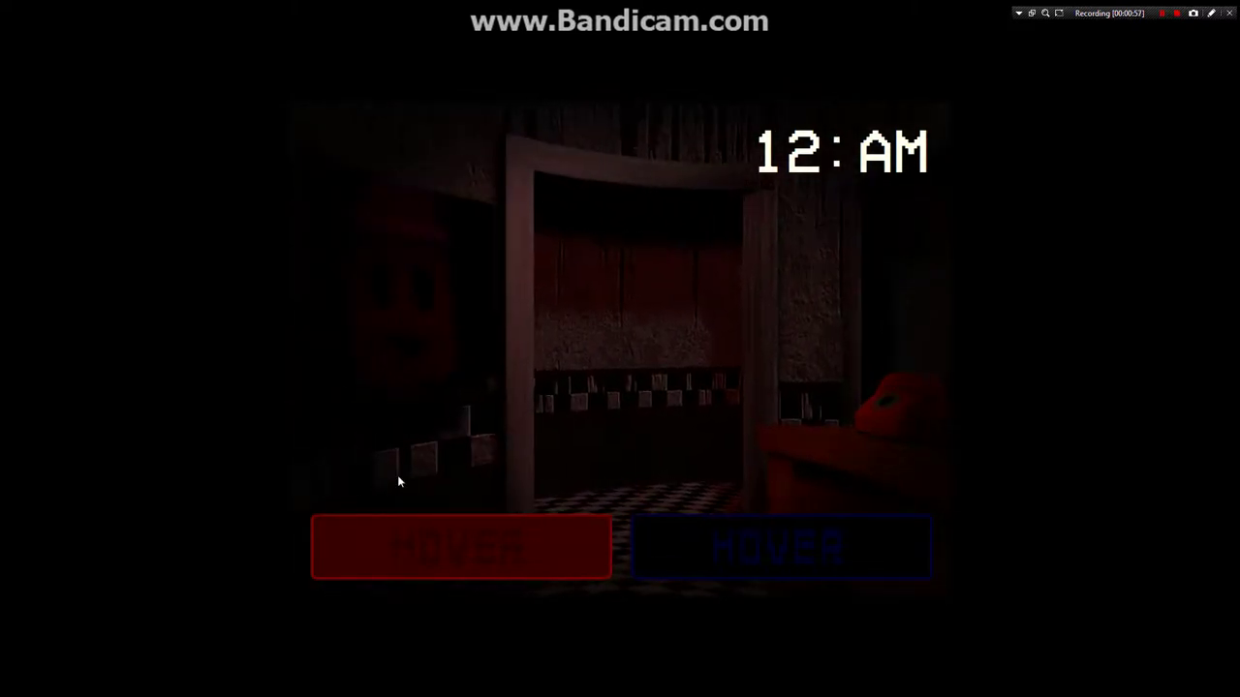
- Flip through the cam1, cam2 and cam3 feeds, then lower the monitor to the office
click(412, 518)
click(726, 484)
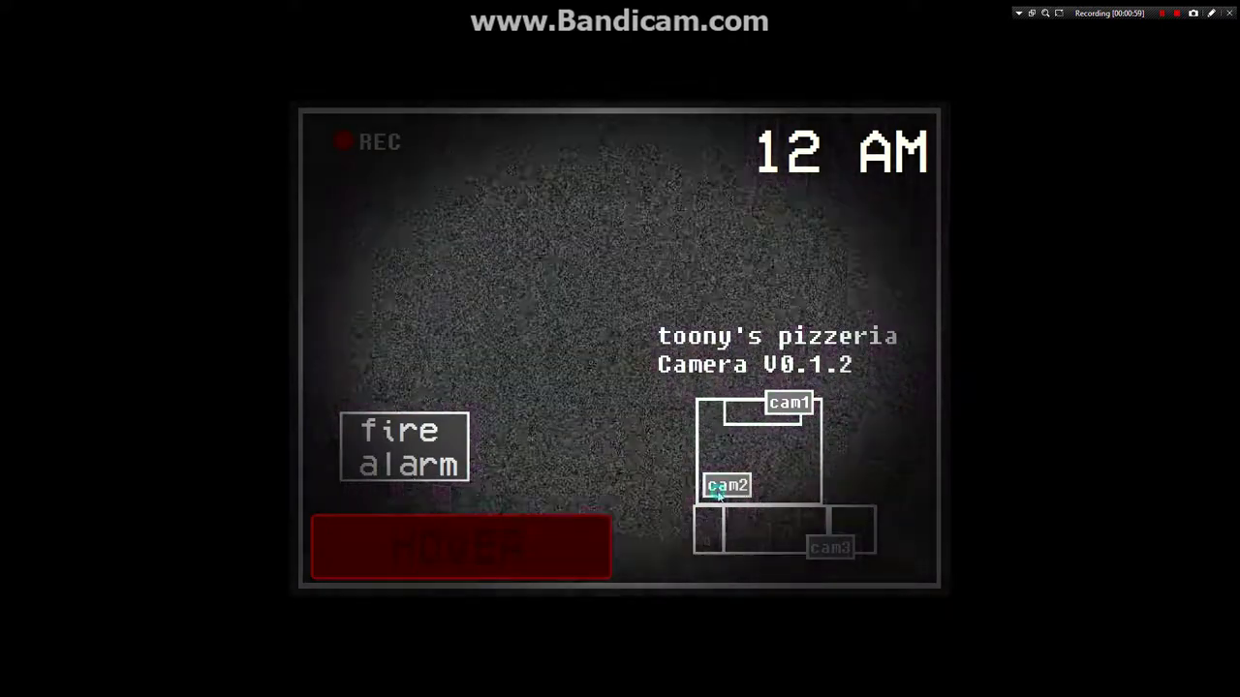
click(831, 547)
click(789, 417)
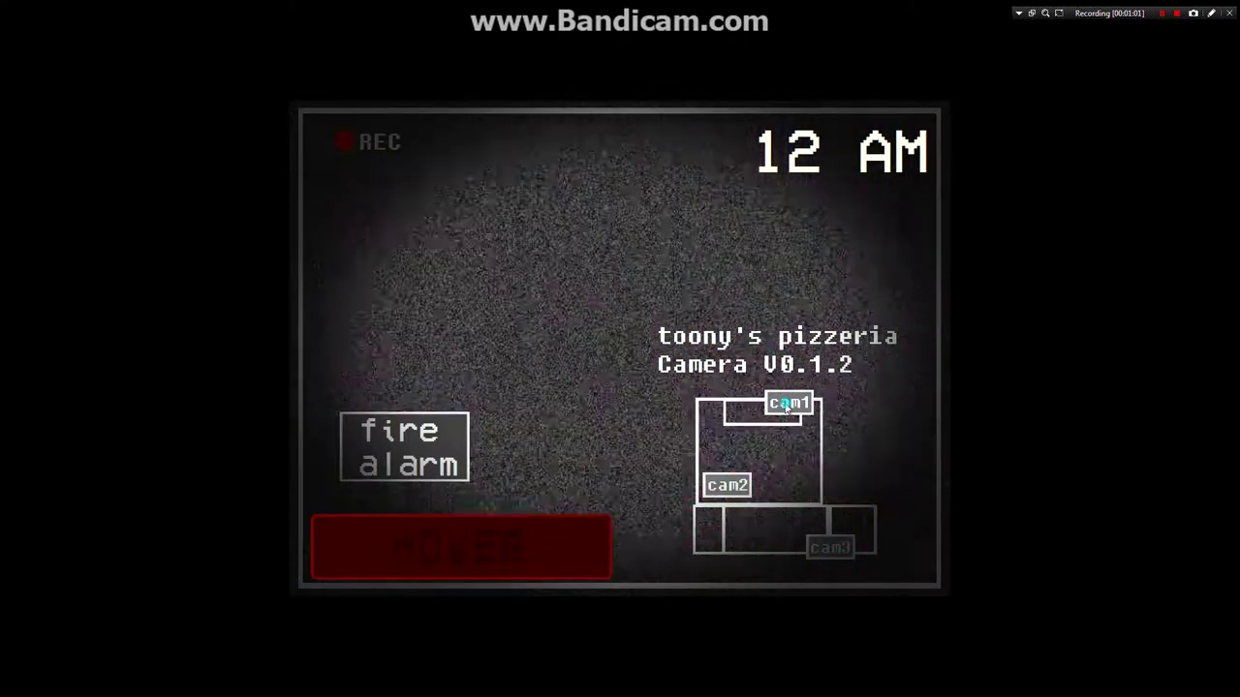
click(471, 499)
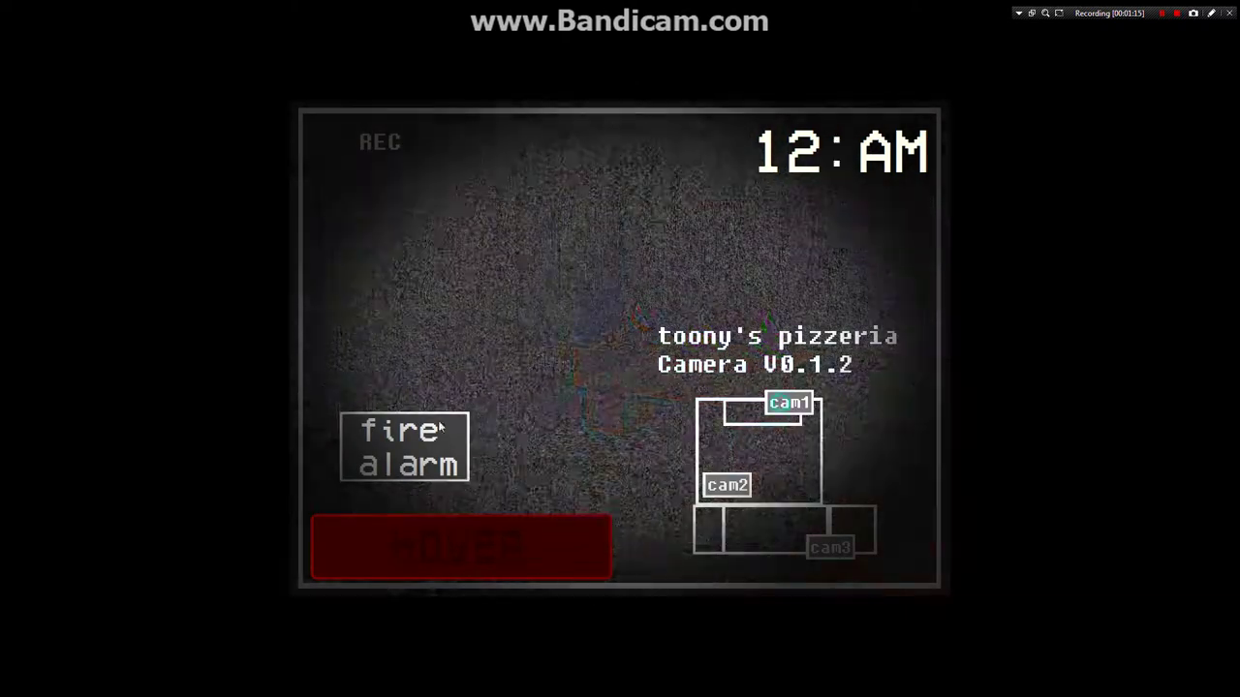
- Check cam1 and the other feeds again into 1 AM until static brings Game Over
click(493, 543)
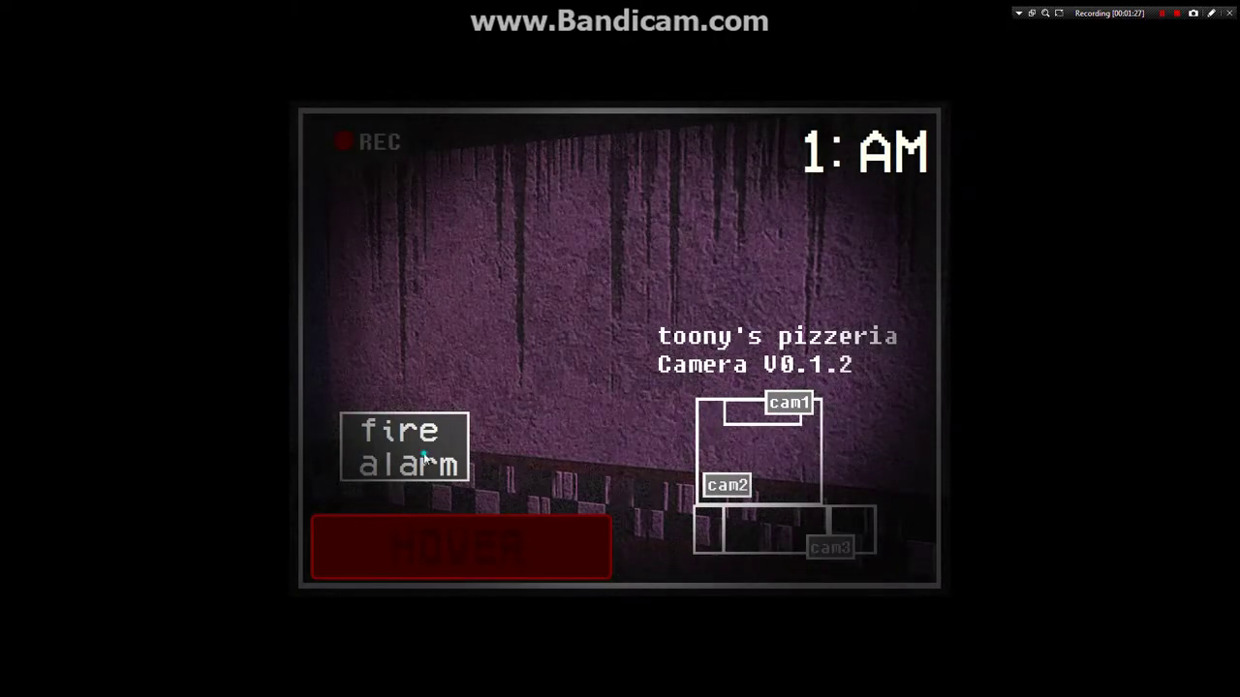
click(789, 407)
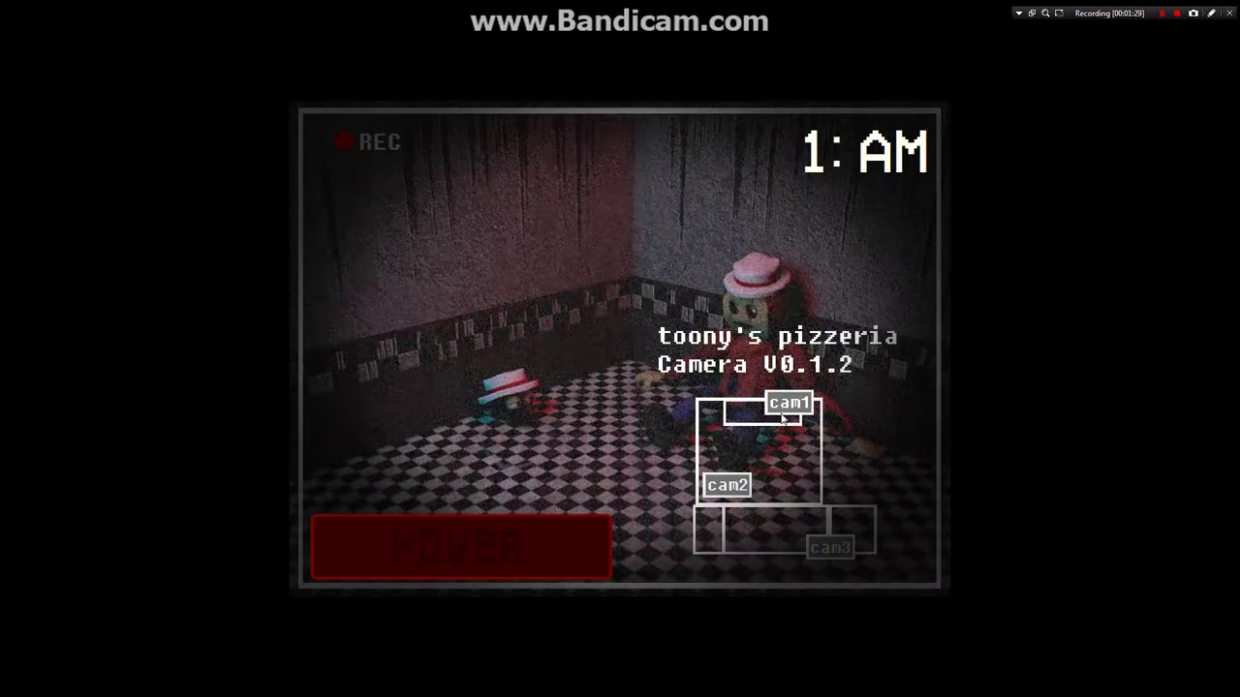
click(726, 486)
click(846, 545)
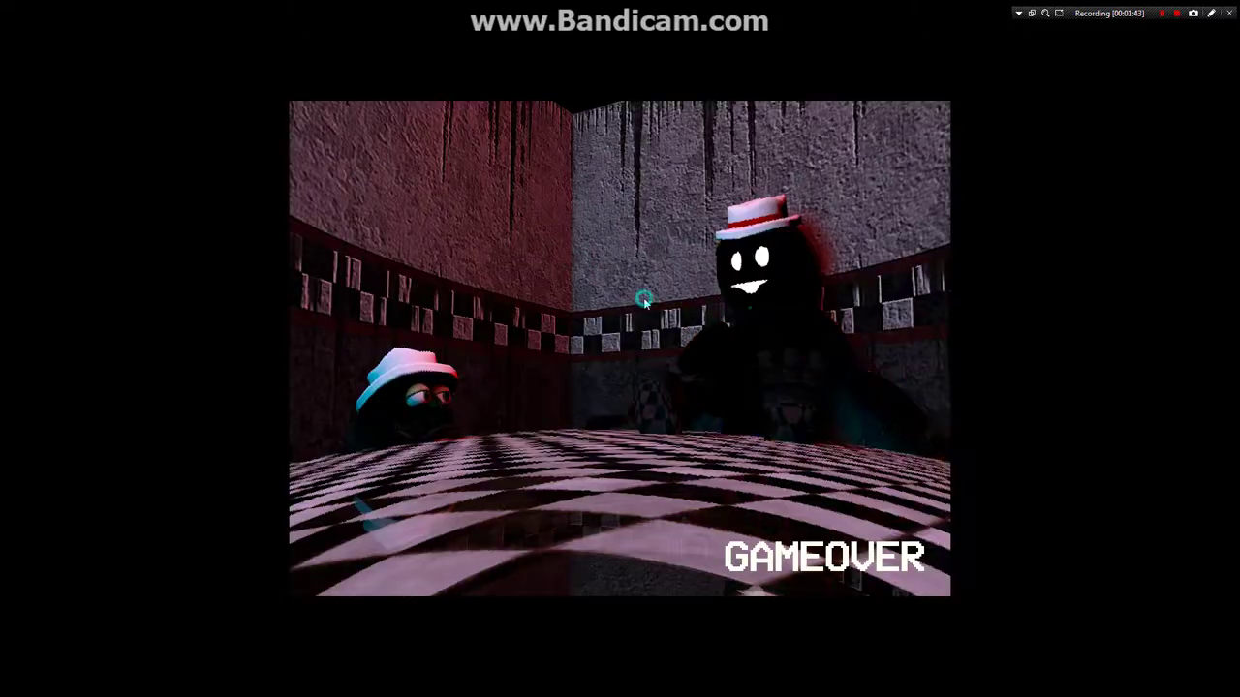
- Dismiss the GAMEOVER screen and open EXTRA from the main menu
click(643, 297)
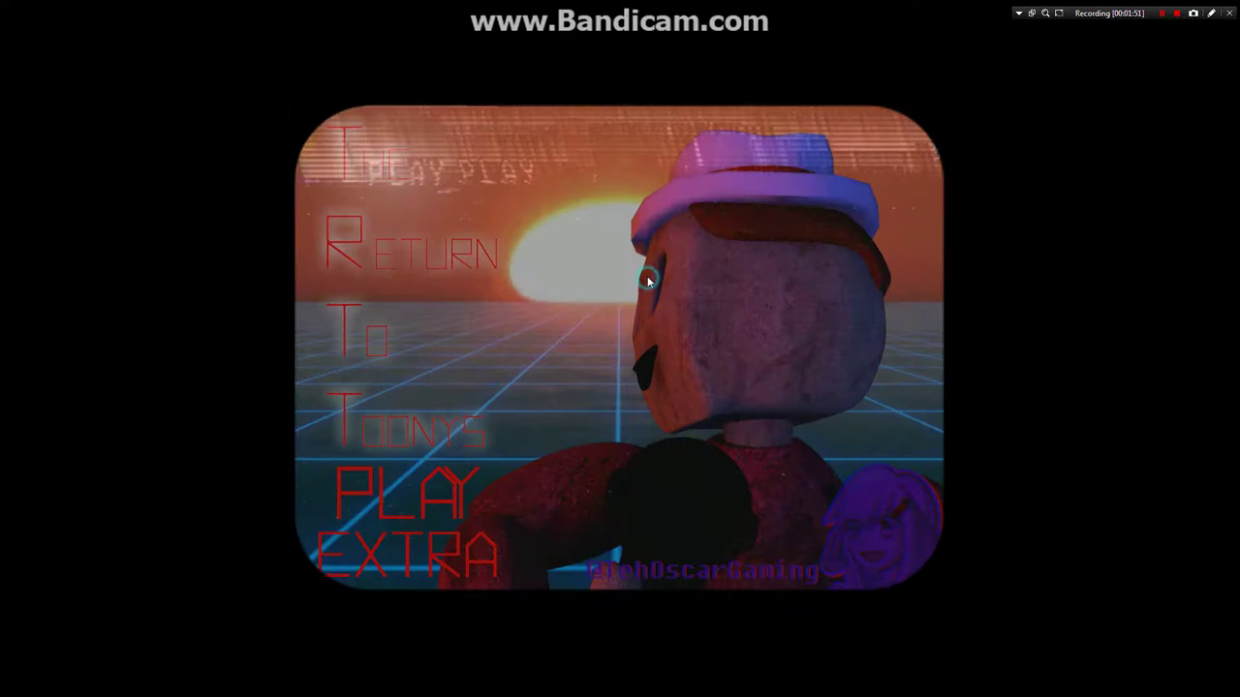
click(475, 499)
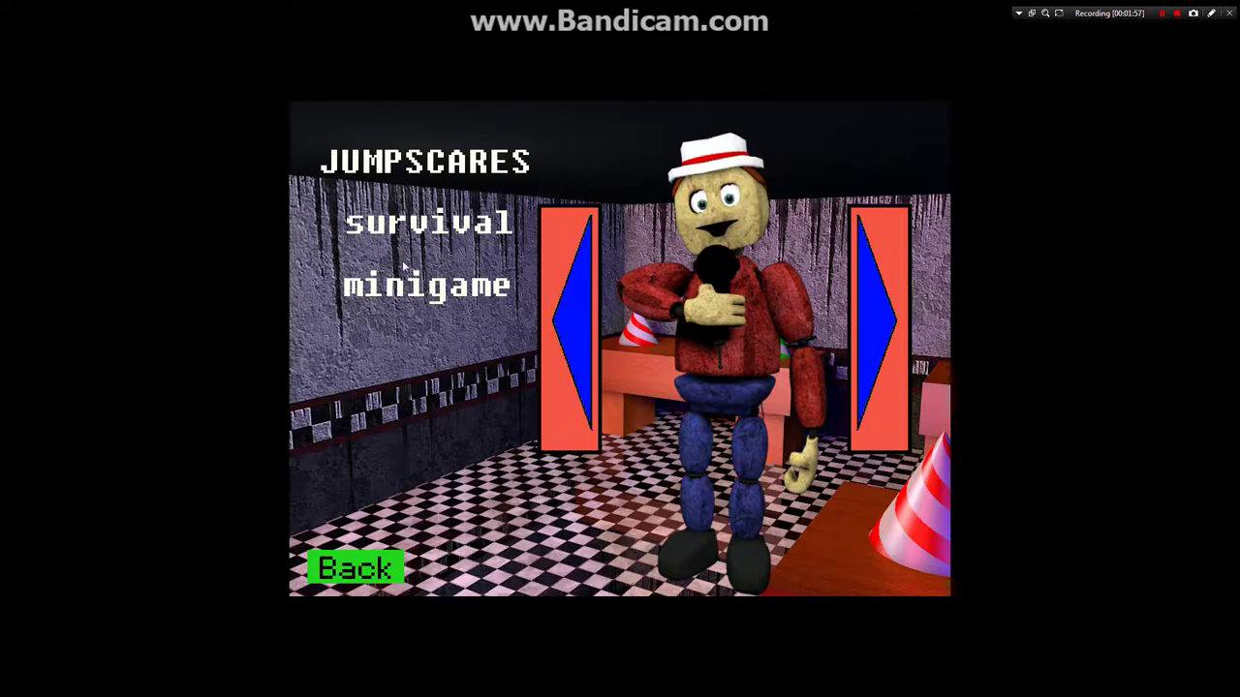
- Watch the minigame cutscene, then launch survival mode from the extras list
click(412, 283)
click(426, 286)
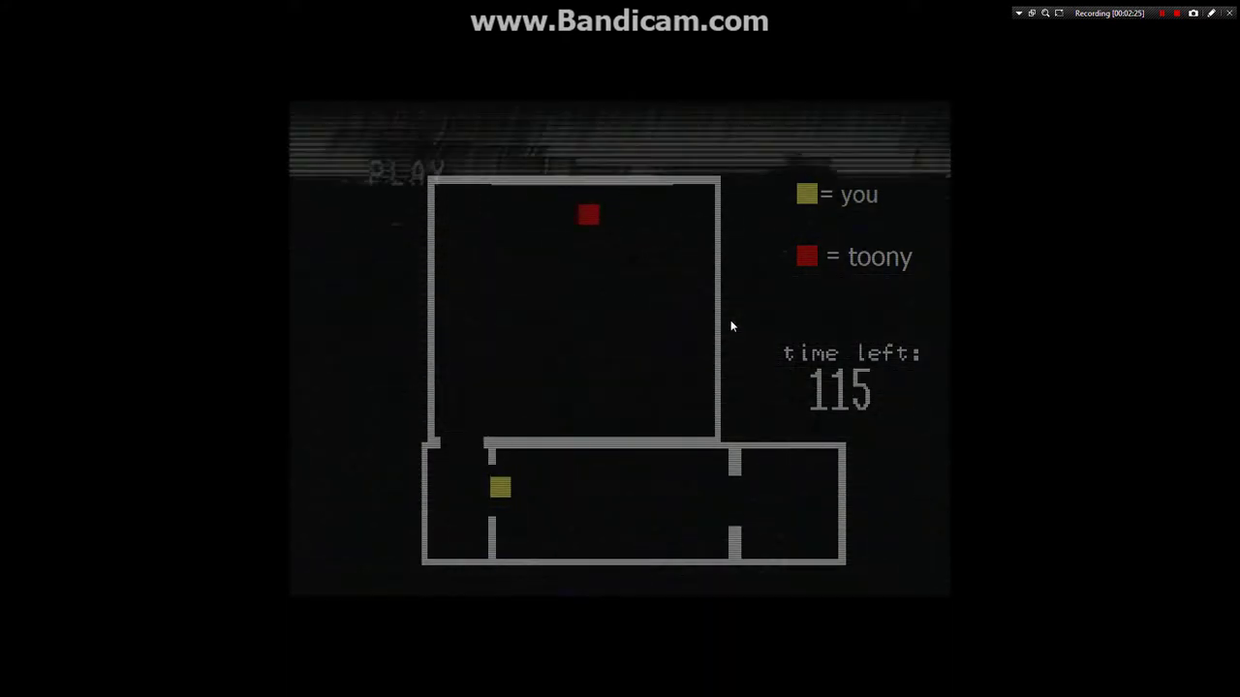
- Dodge toony in the starting room, weaving right, down and left
key(Right)
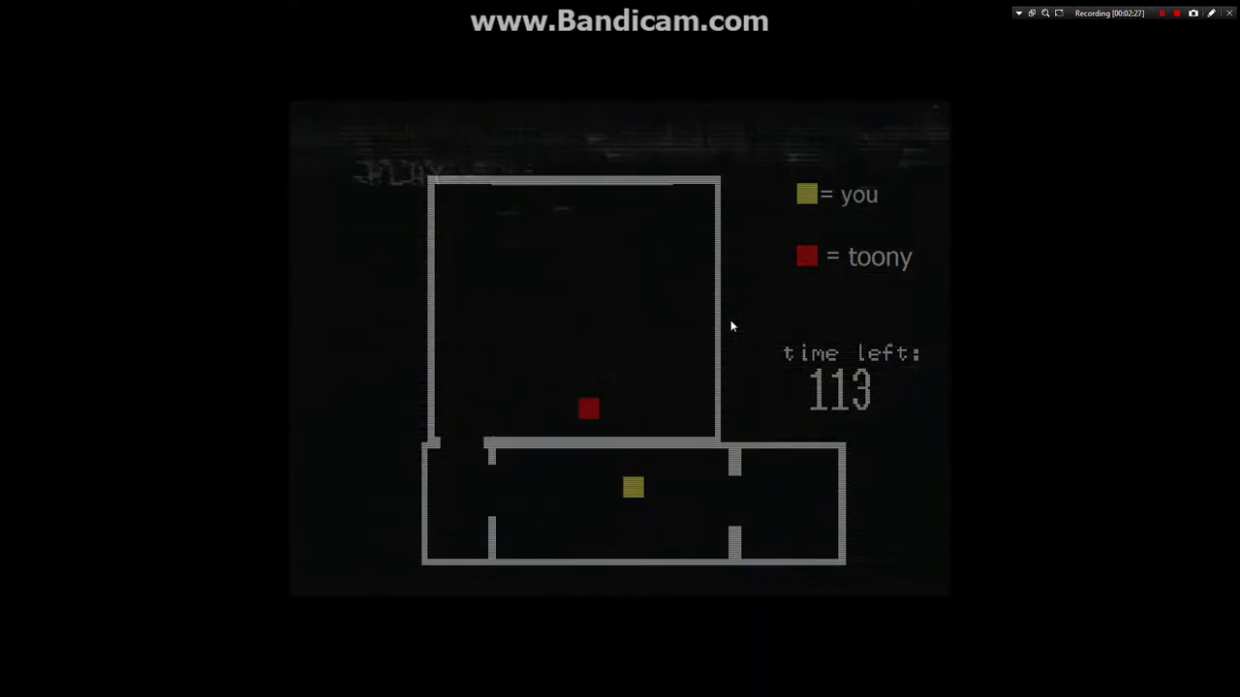
key(Left)
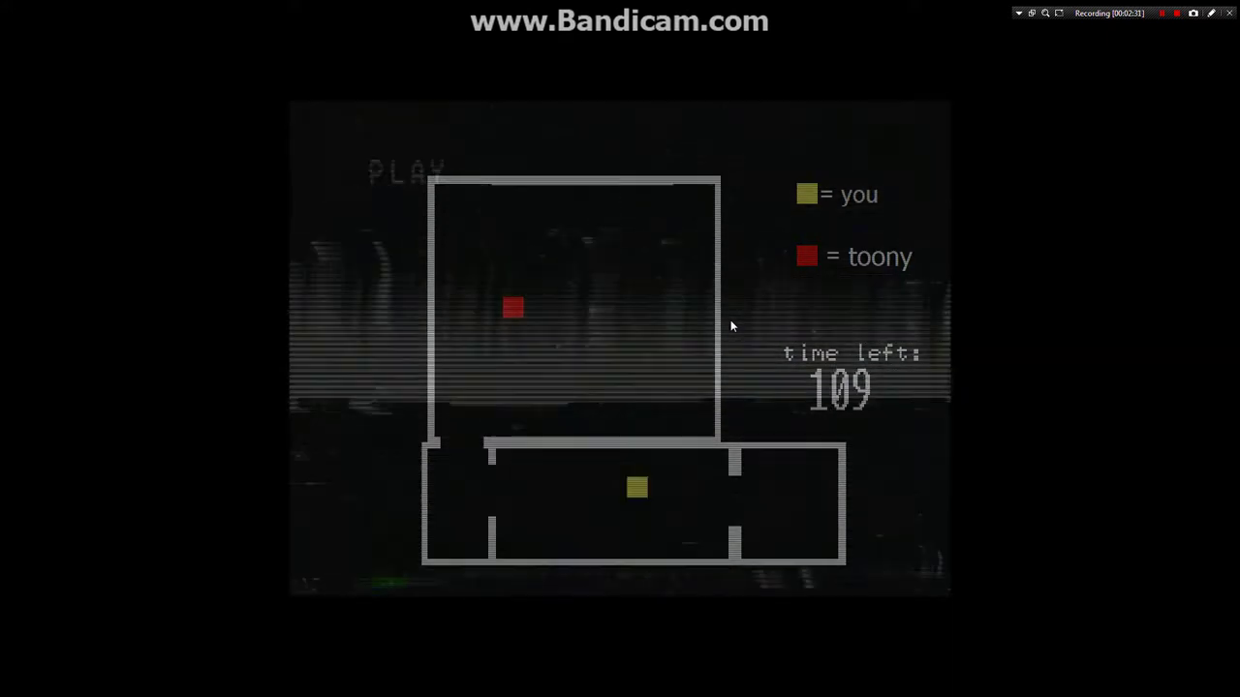
key(Right)
key(Down)
key(Left)
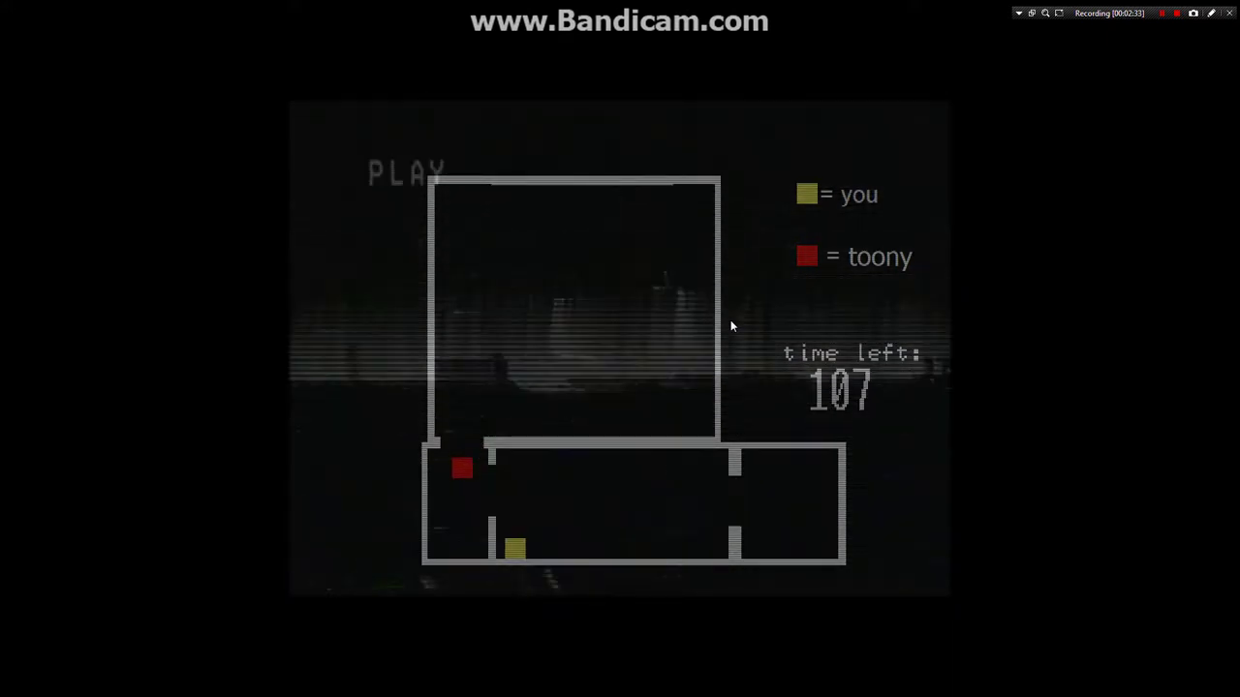
key(Left)
key(Down)
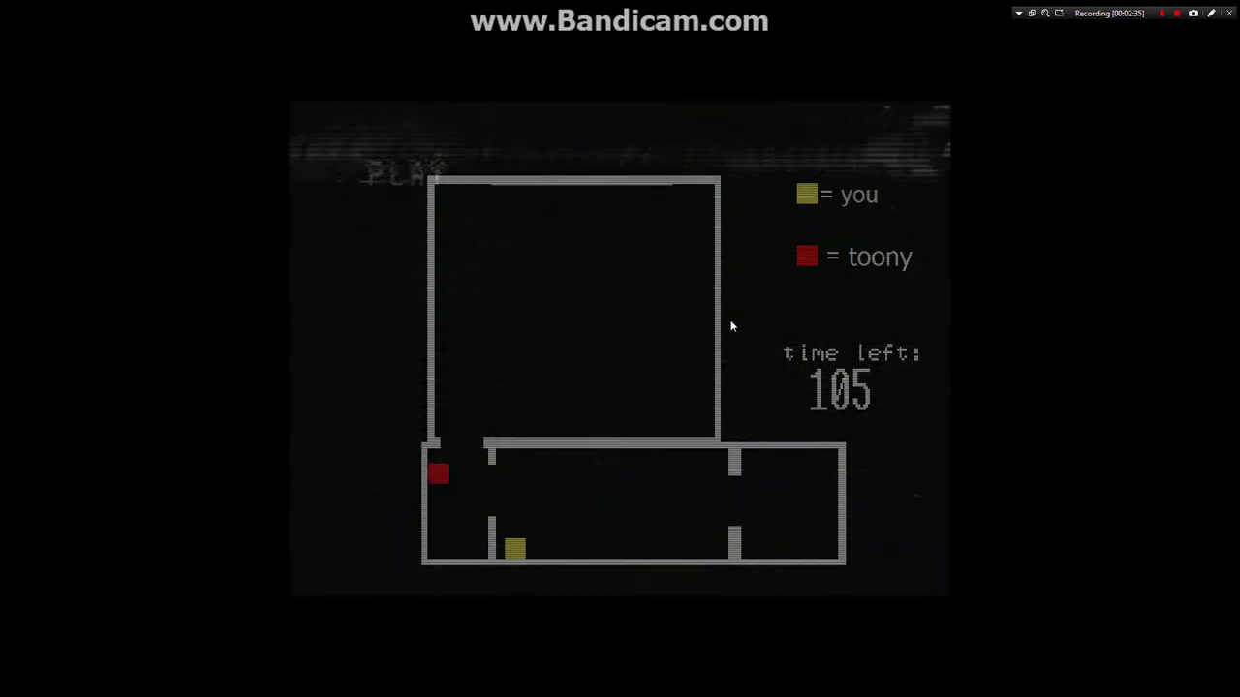
key(Left)
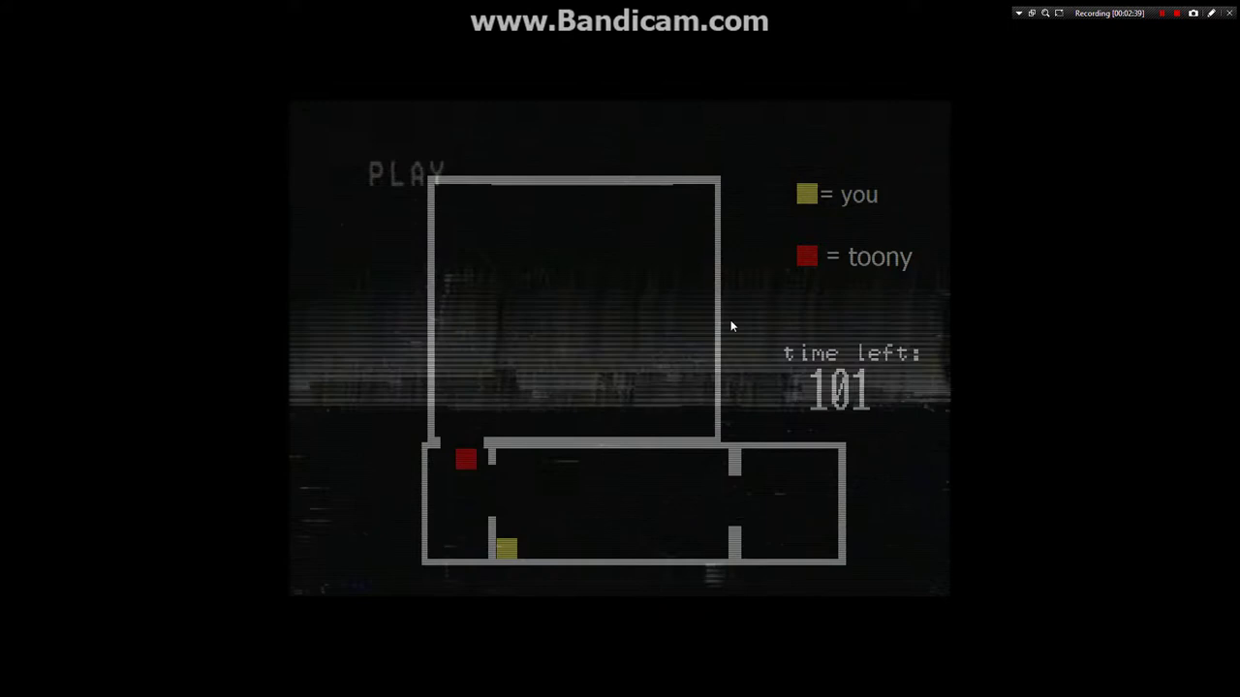
- Slip the yellow square through the doorway into the upper room, away from toony
key(Up)
key(Up)
key(Up)
key(Left)
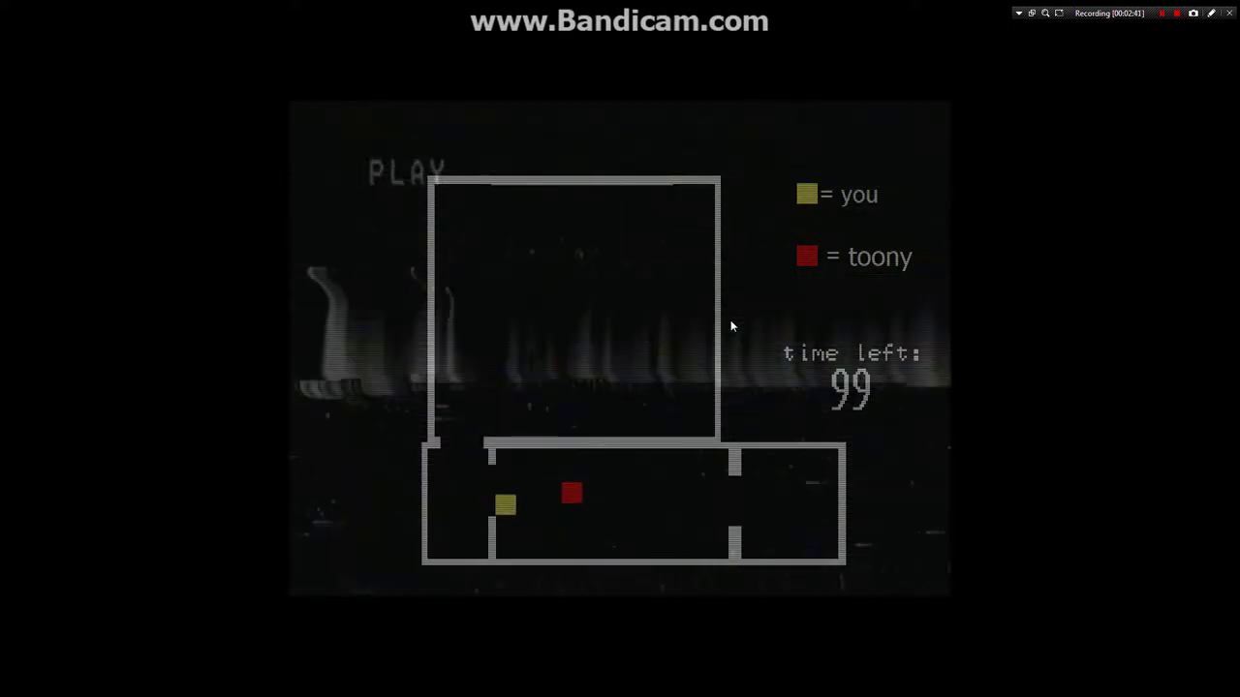
key(Up)
key(Right)
key(Right)
key(Right)
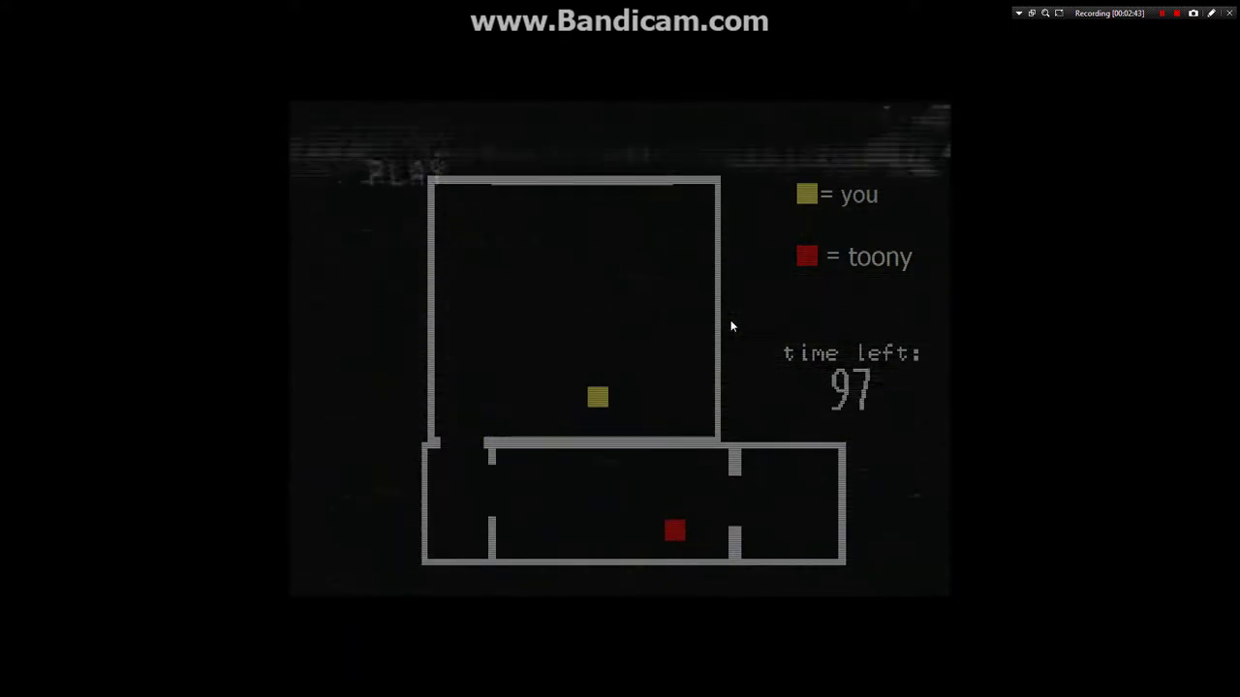
key(Right)
key(Right)
key(Right)
key(Right)
key(Up)
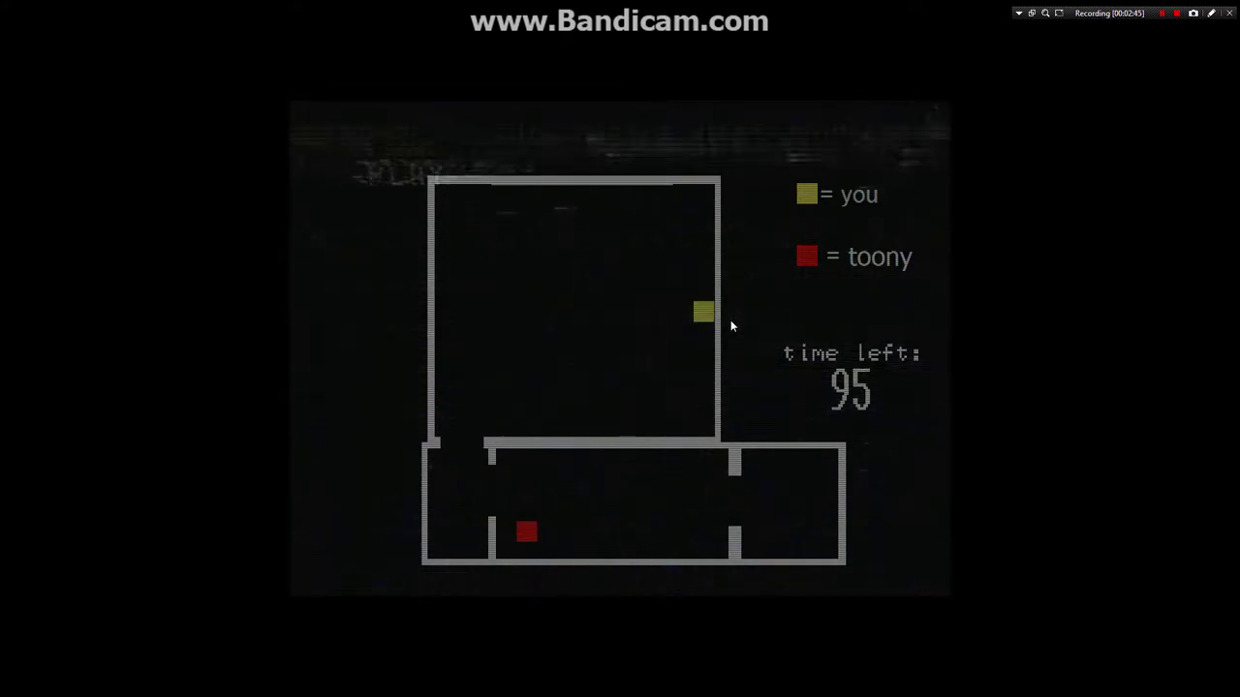
key(Up)
key(Up)
key(Up)
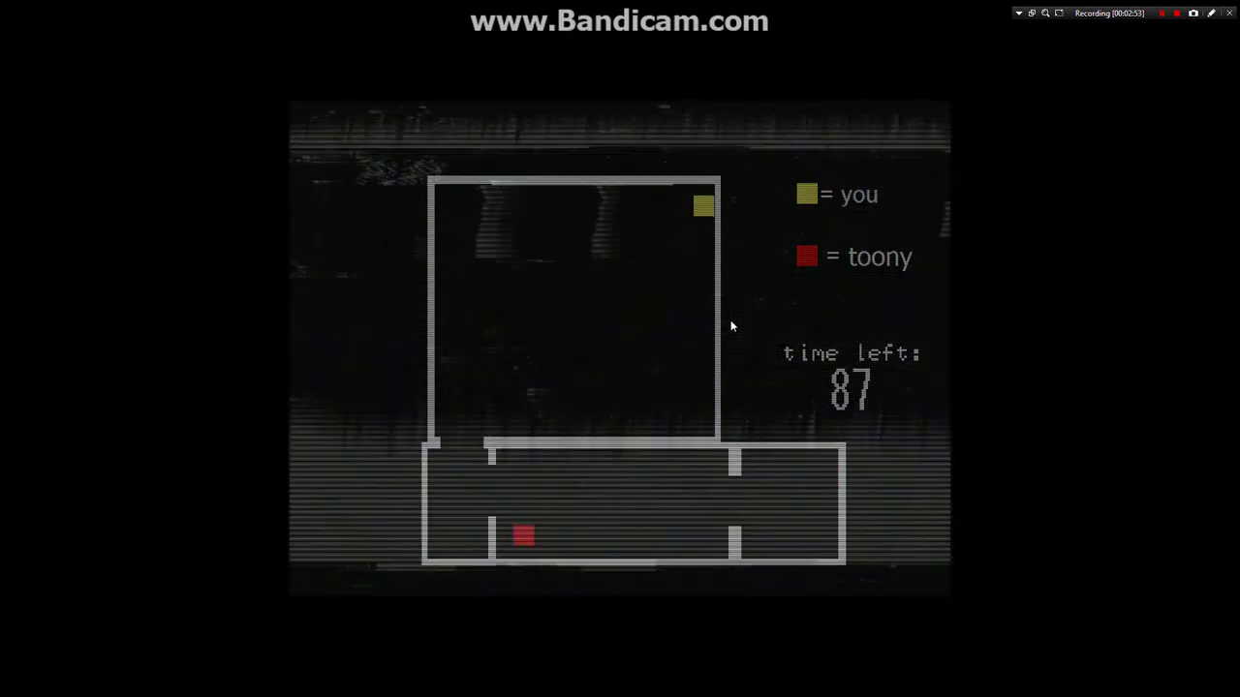
key(Up)
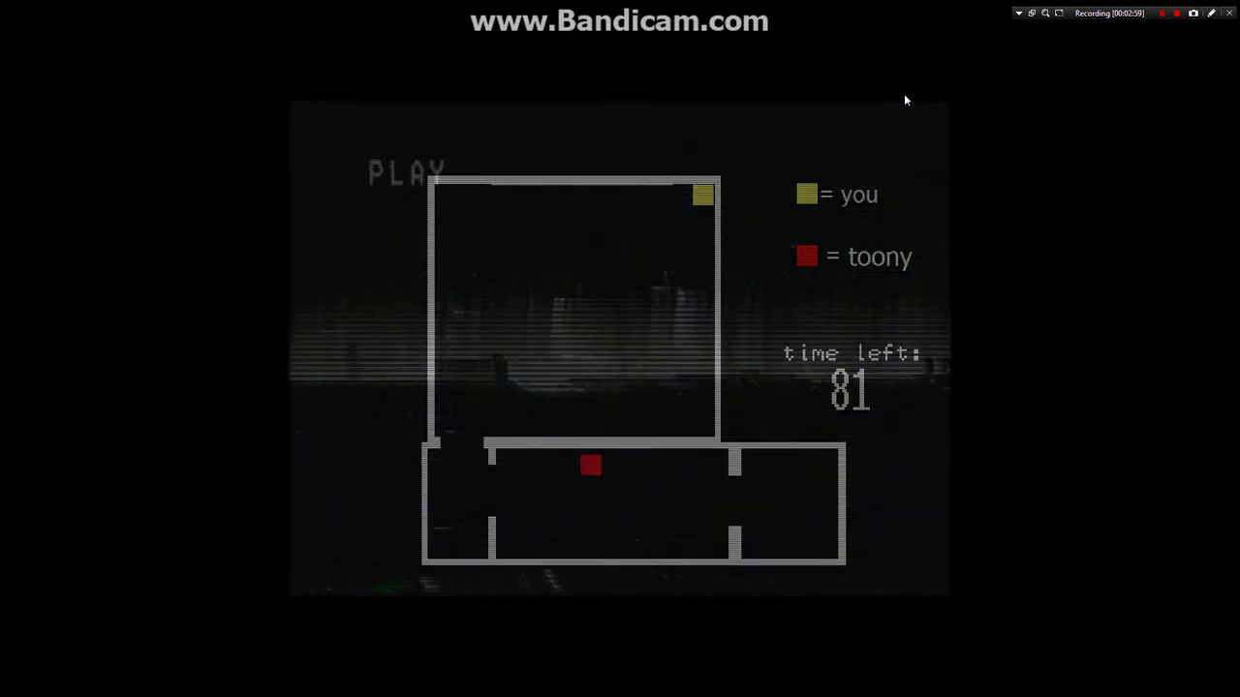
- Run down the right side and through the gap into the lower room
key(Down)
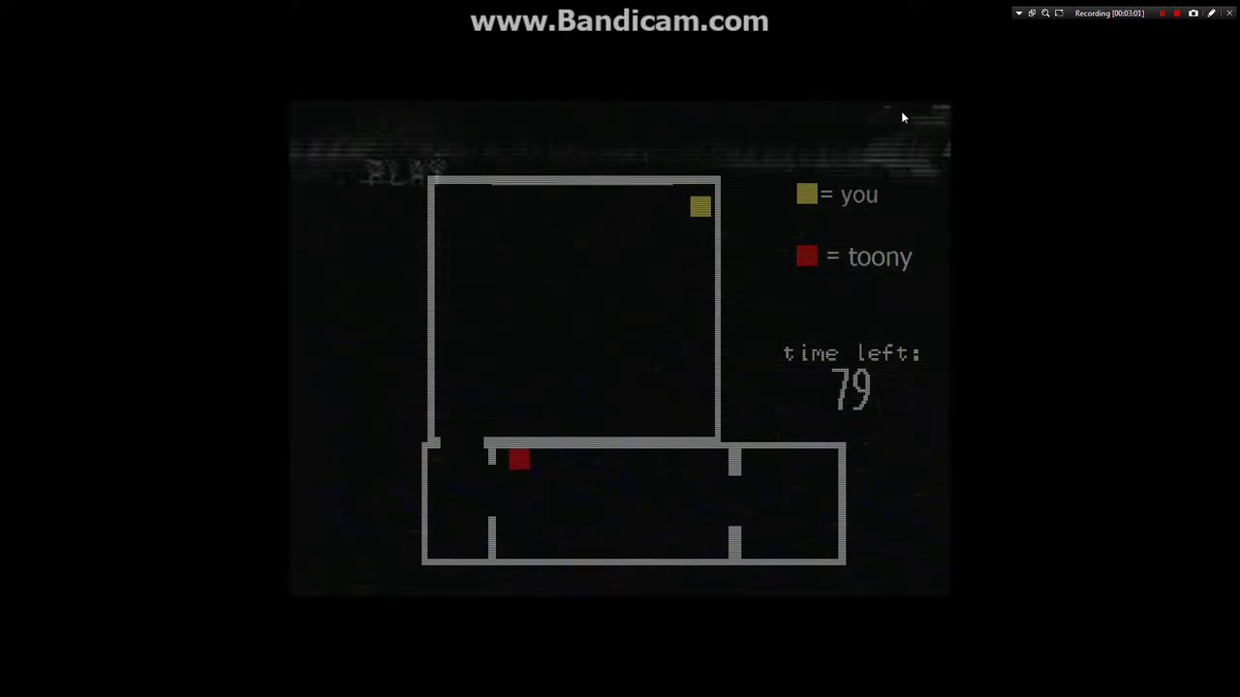
key(Down)
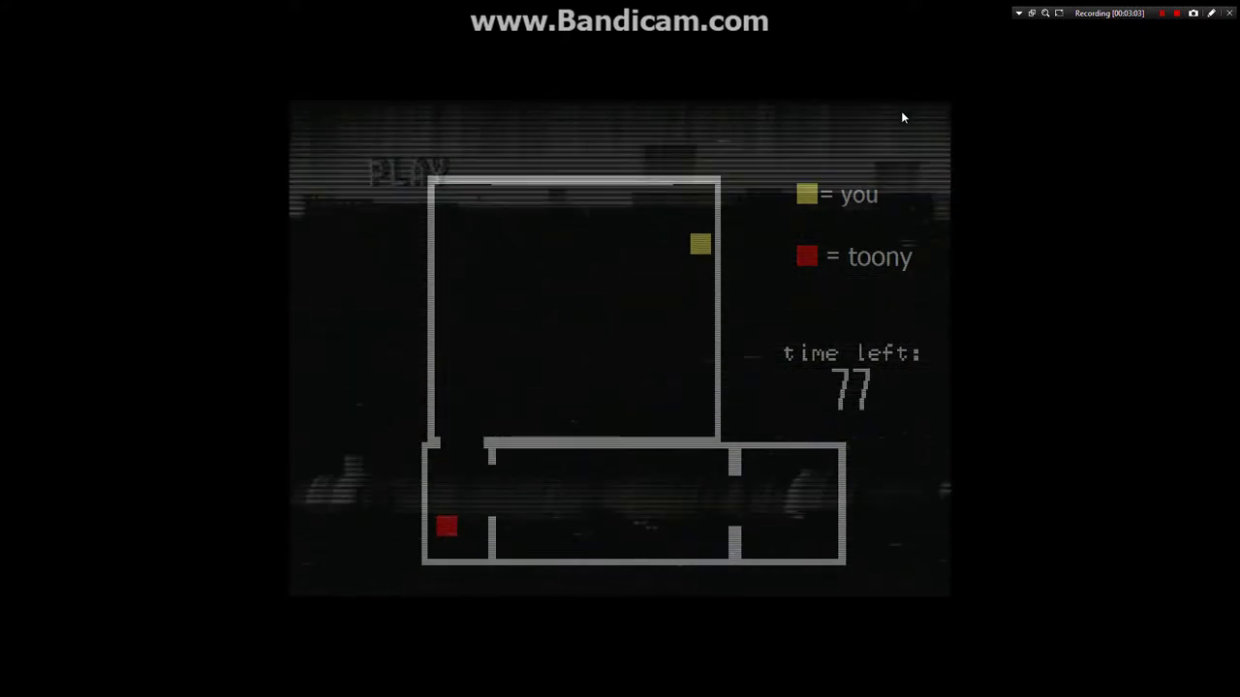
key(Down)
key(Down)
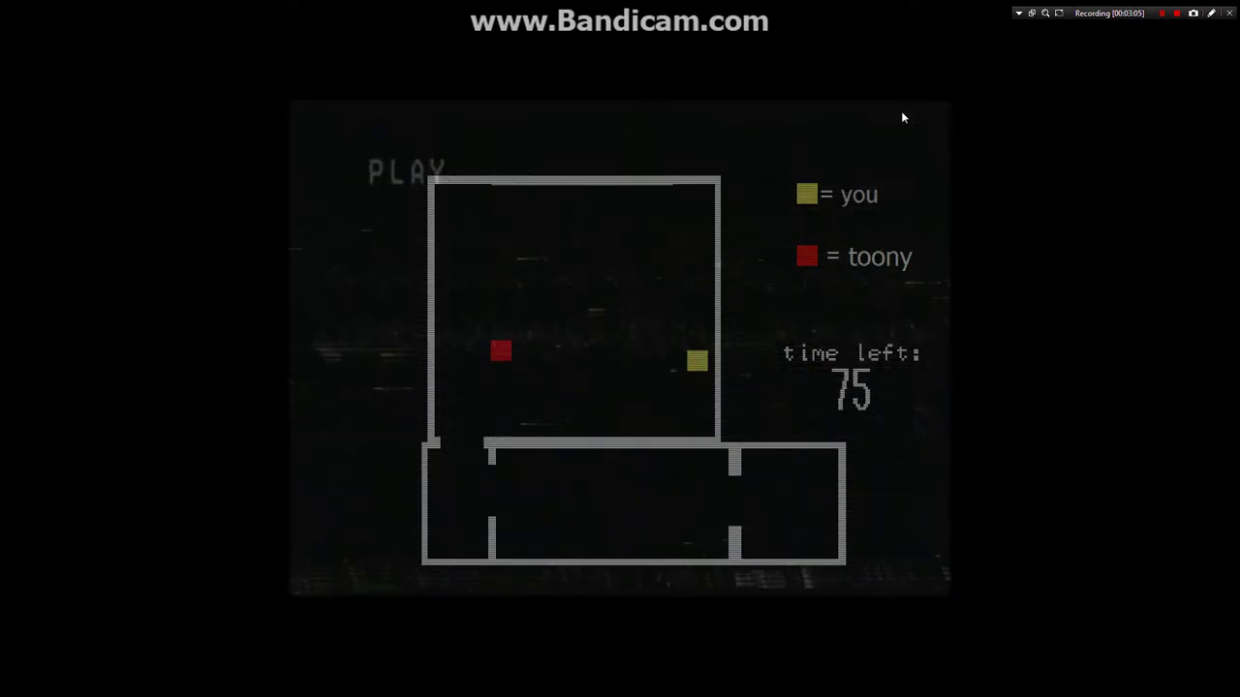
key(Left)
key(Left)
key(Left)
key(Left)
key(Down)
key(Down)
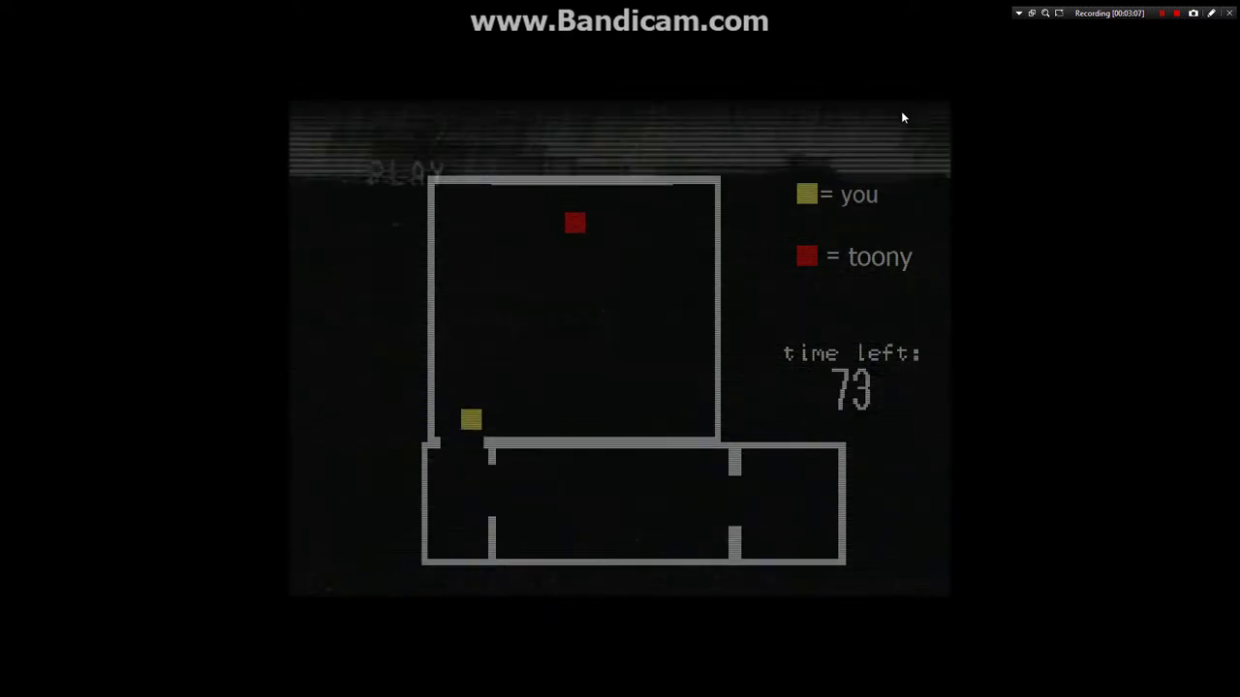
key(Down)
key(Right)
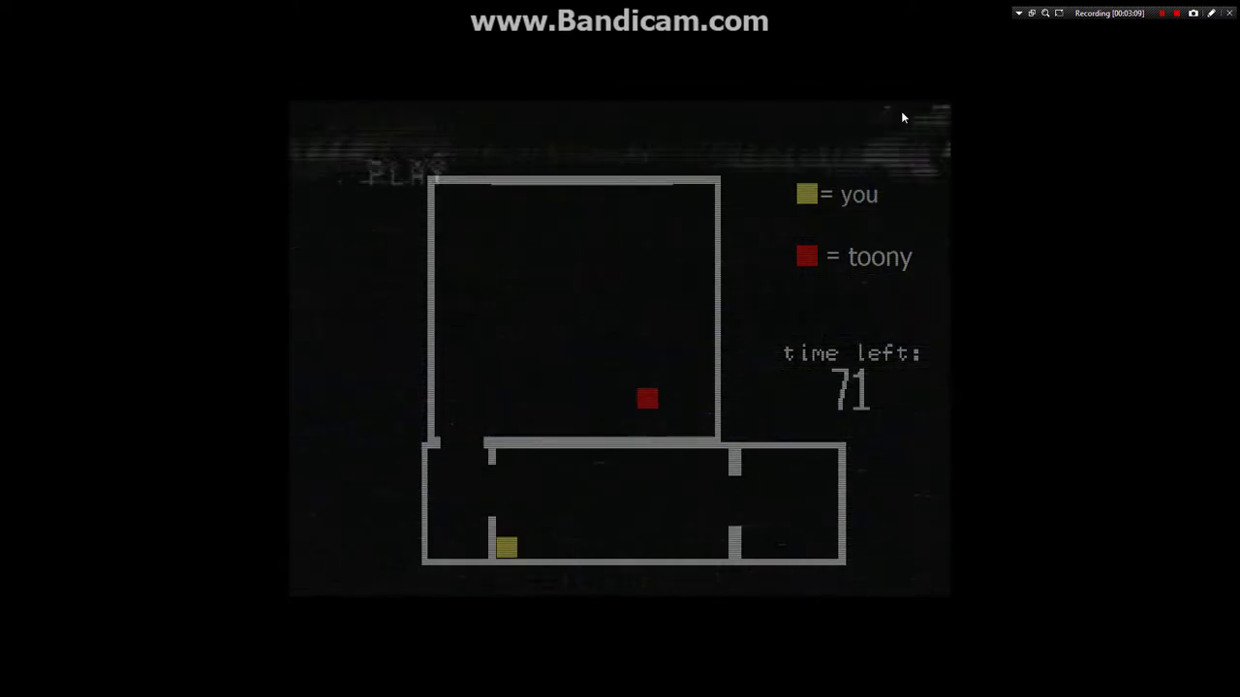
key(Down)
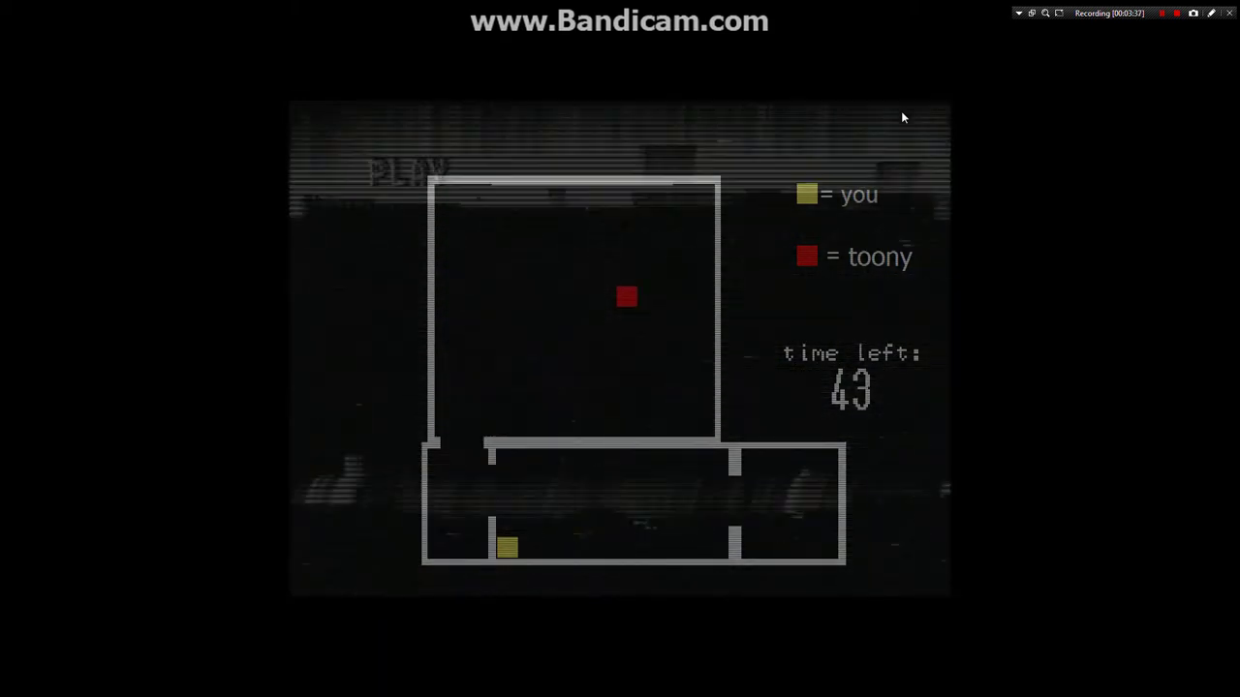
- Dart up toward the upper room, then retreat to the lower-left room
key(Up)
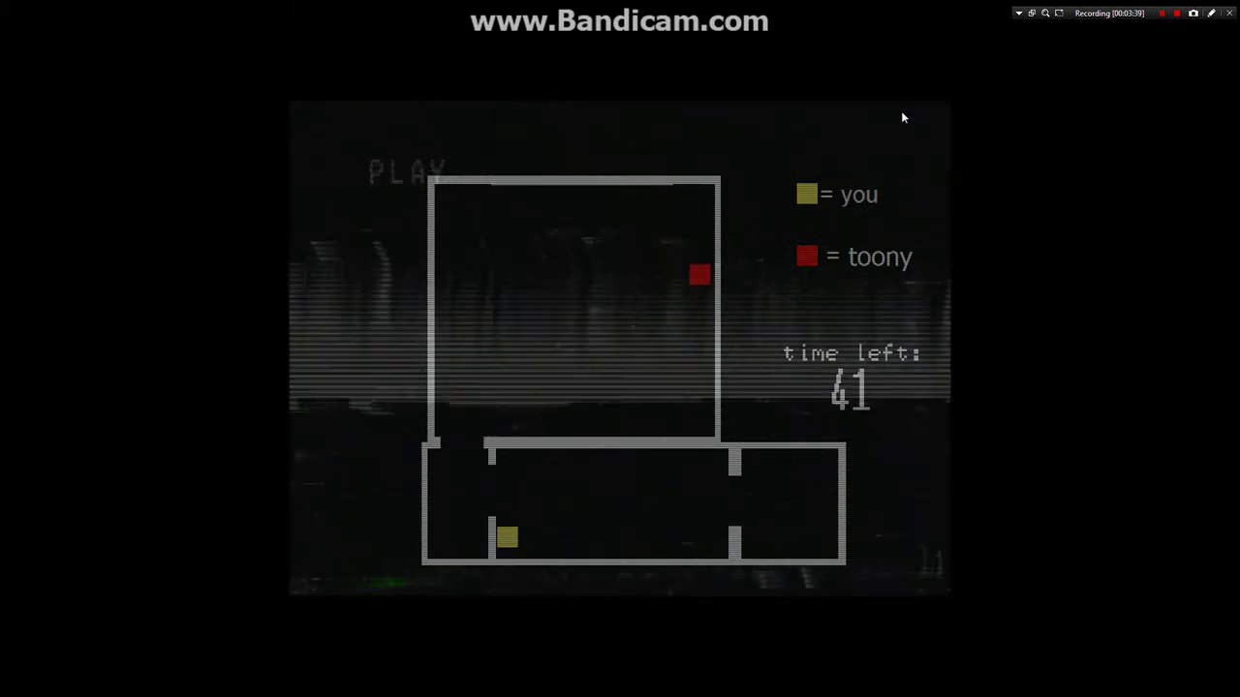
key(Down)
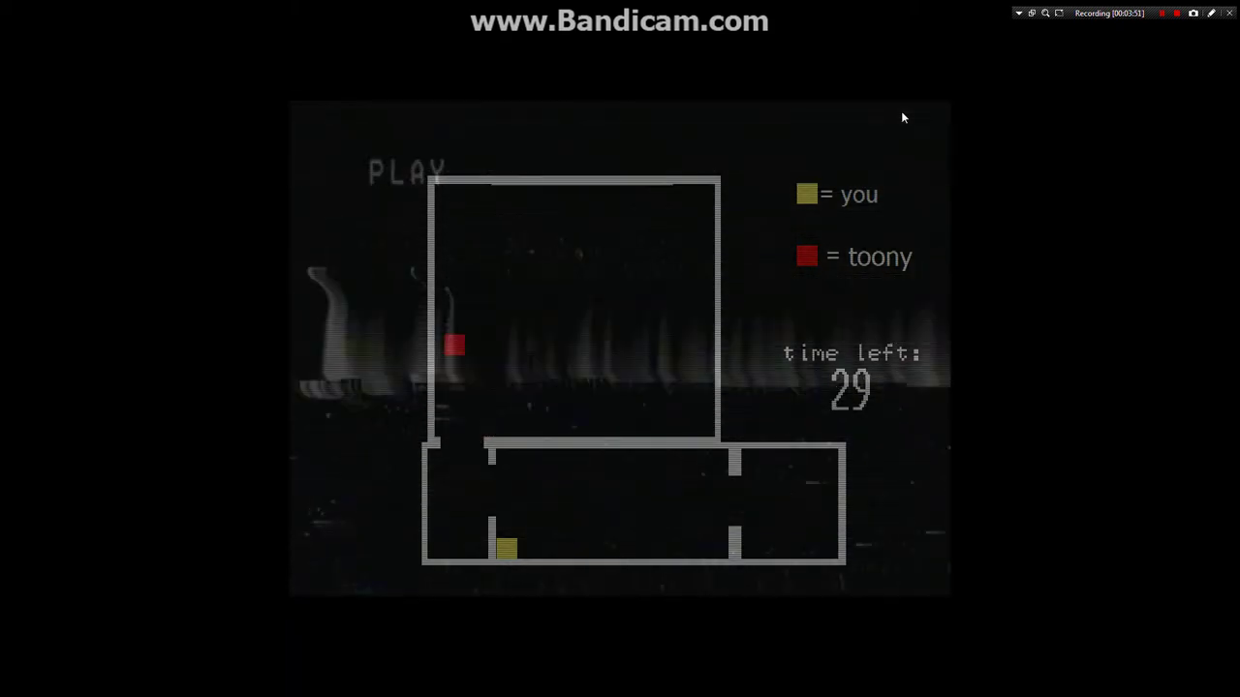
key(Up)
key(Left)
key(Up)
key(Up)
key(Right)
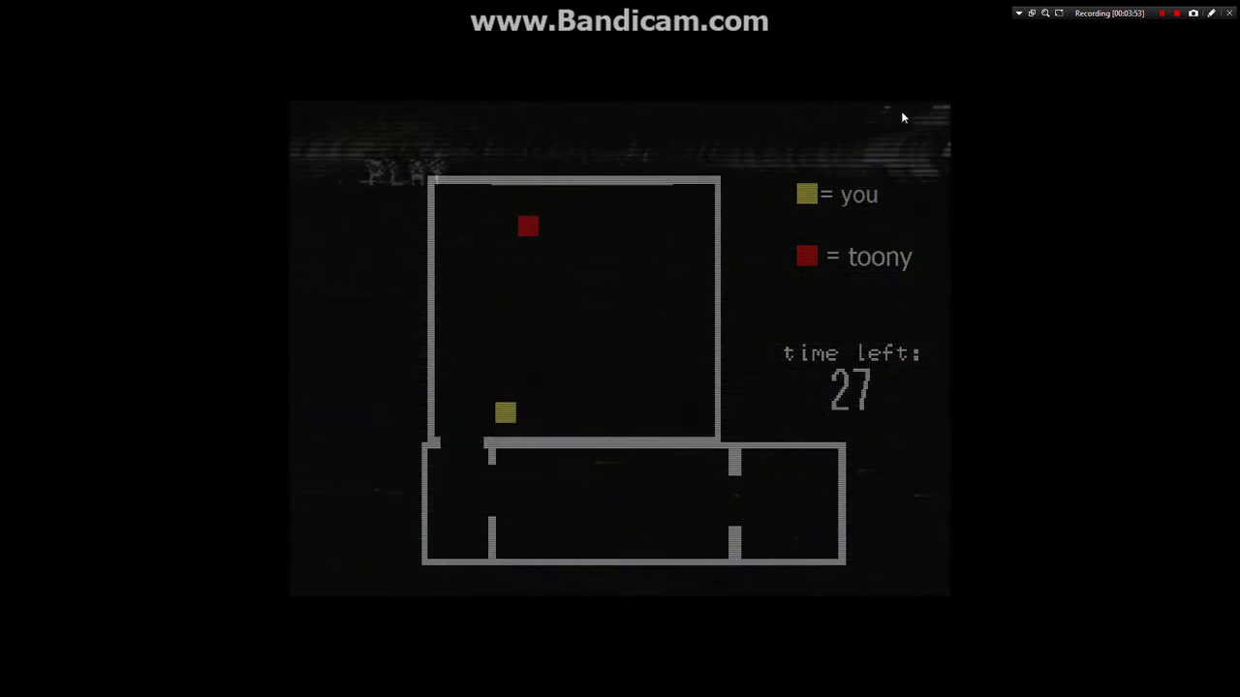
key(Down)
key(Down)
key(Left)
key(Down)
key(Down)
key(Right)
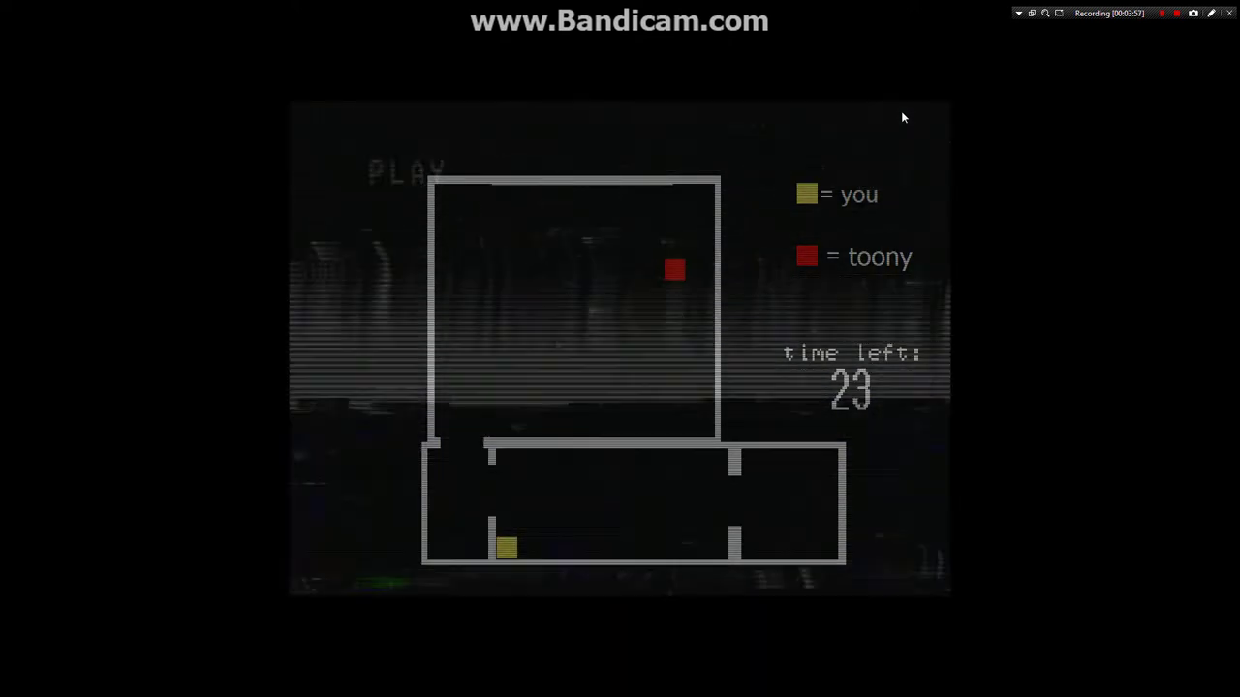
- Shuffle left and right in the lower room until the countdown reaches 1
key(Right)
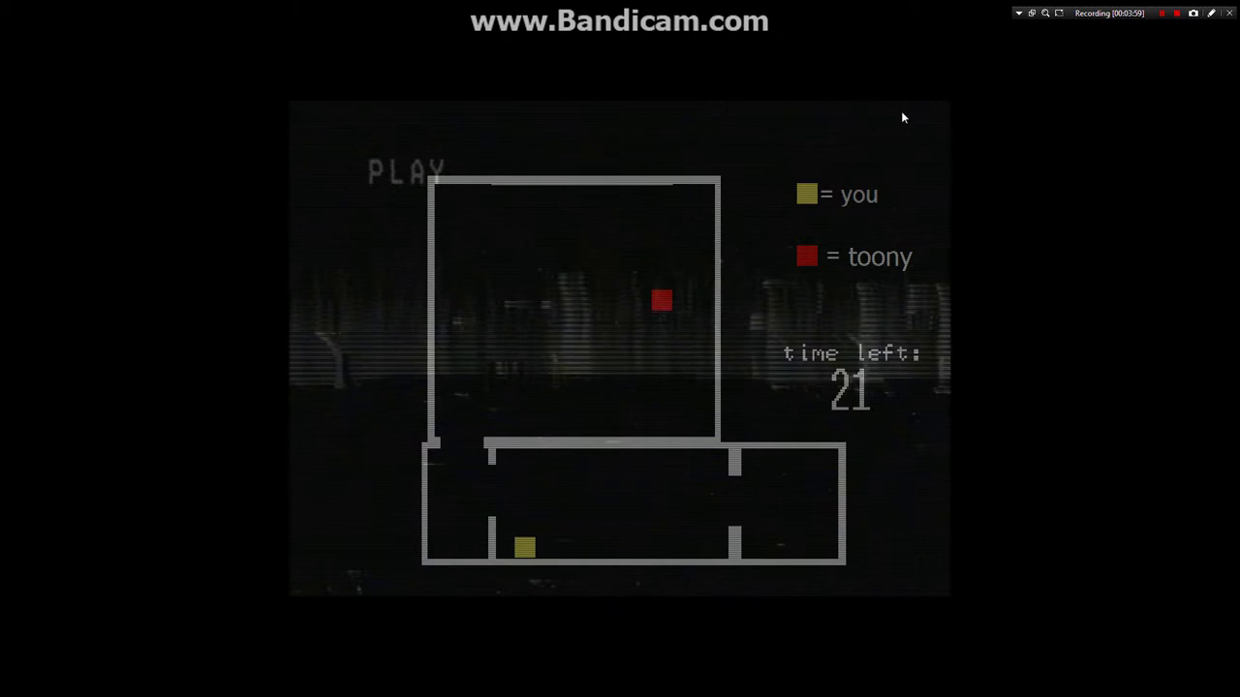
key(Left)
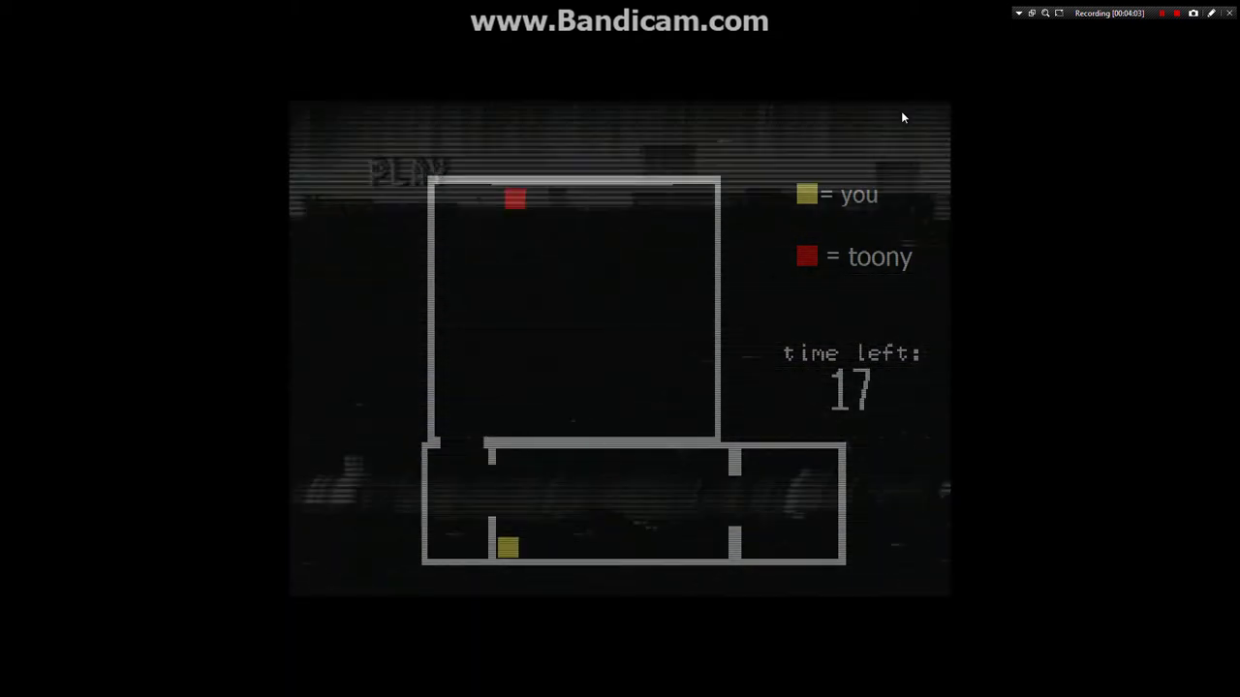
key(Right)
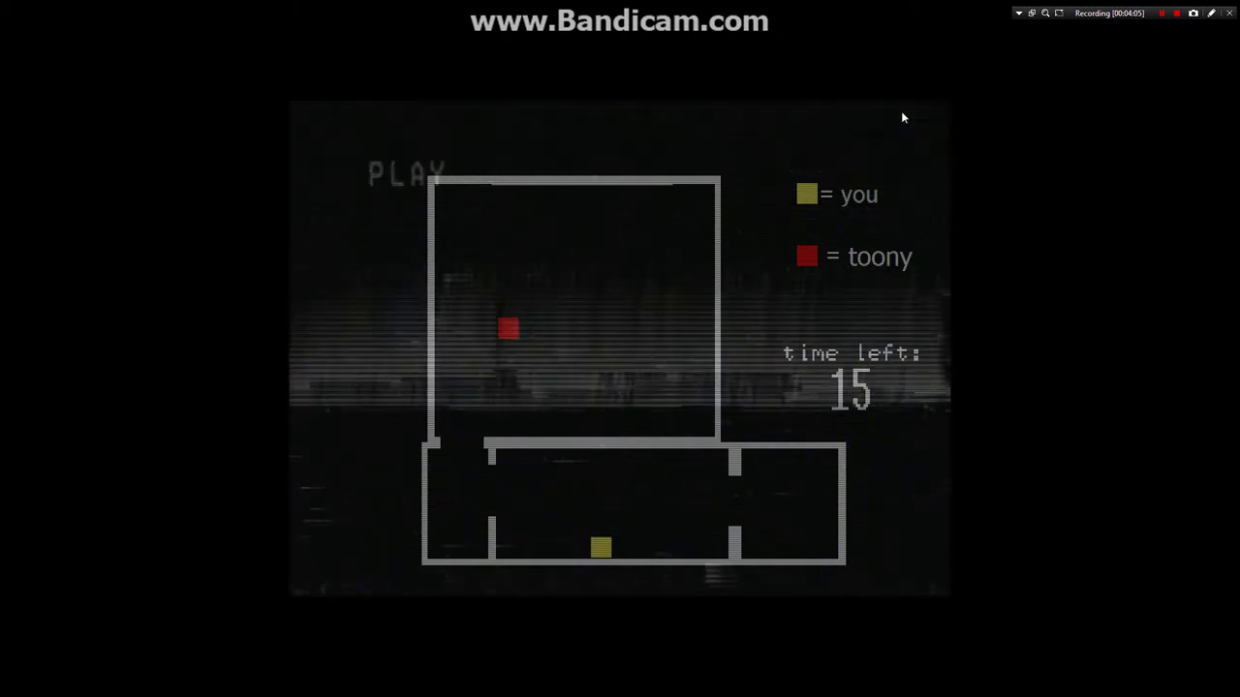
key(Right)
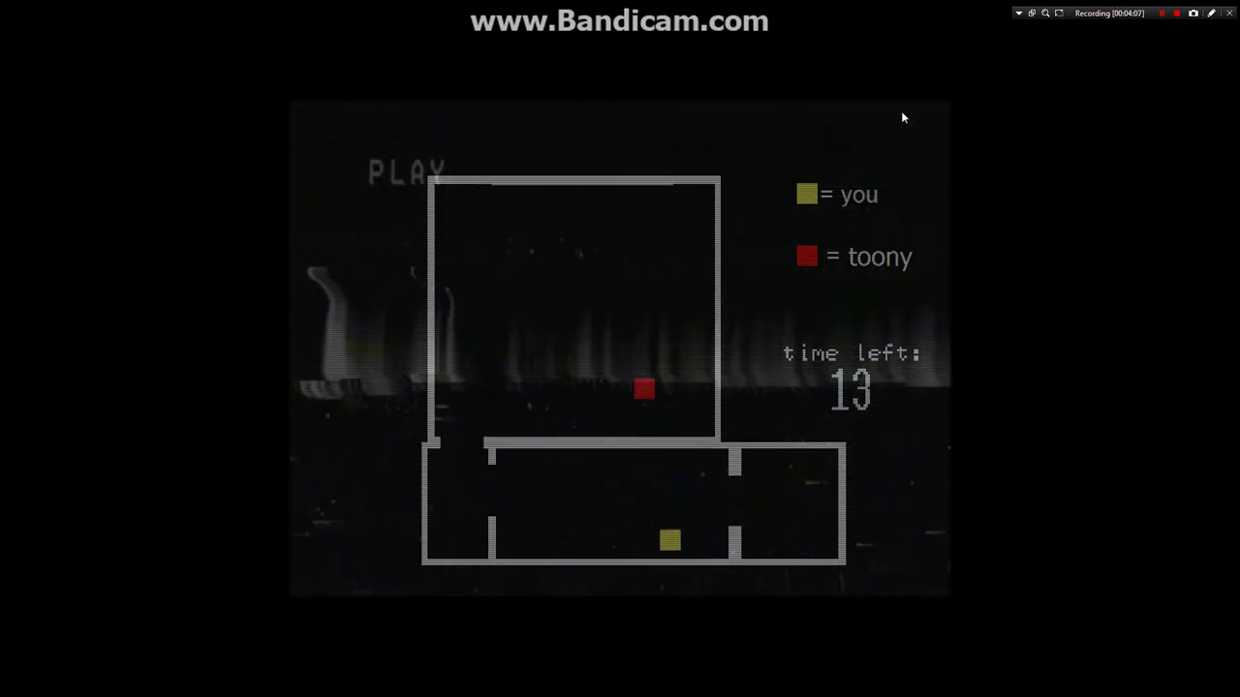
key(Left)
key(Left)
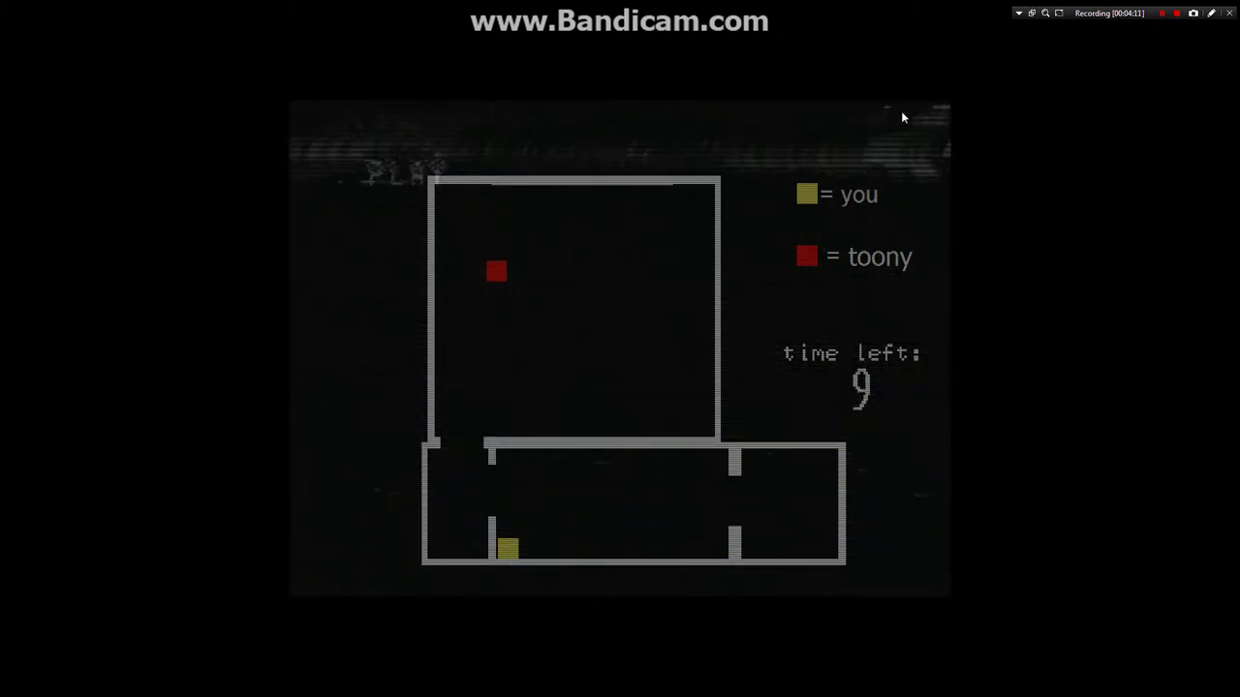
key(Right)
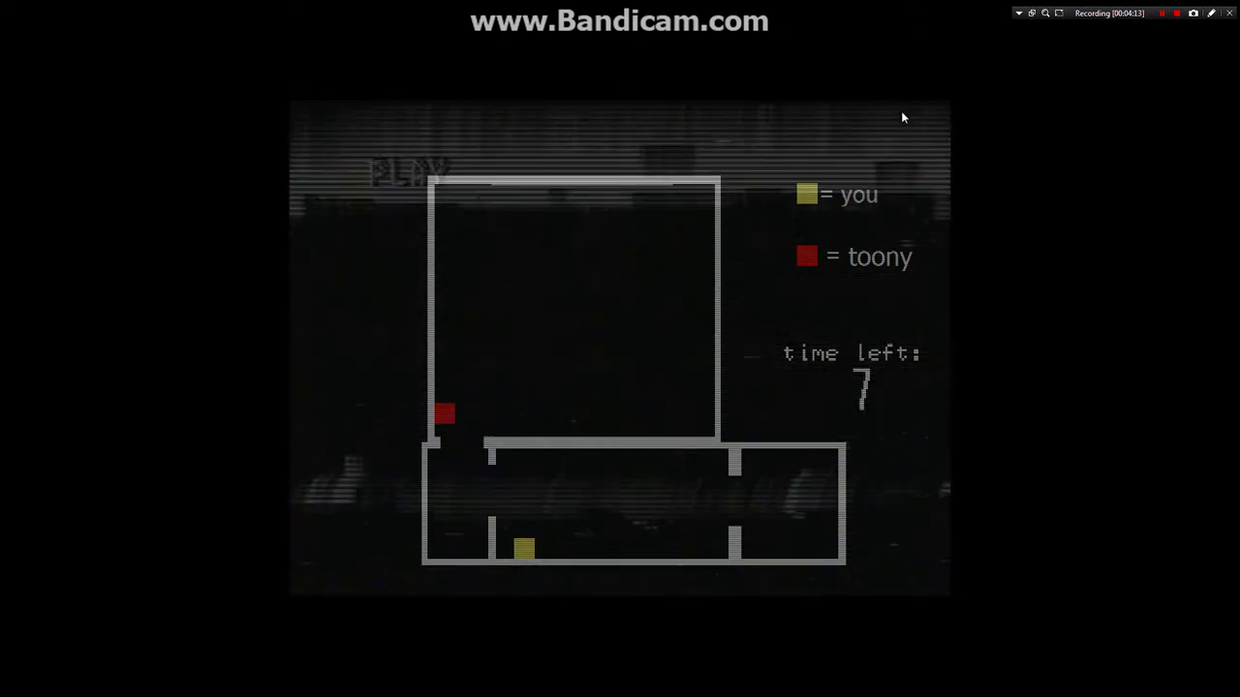
key(Left)
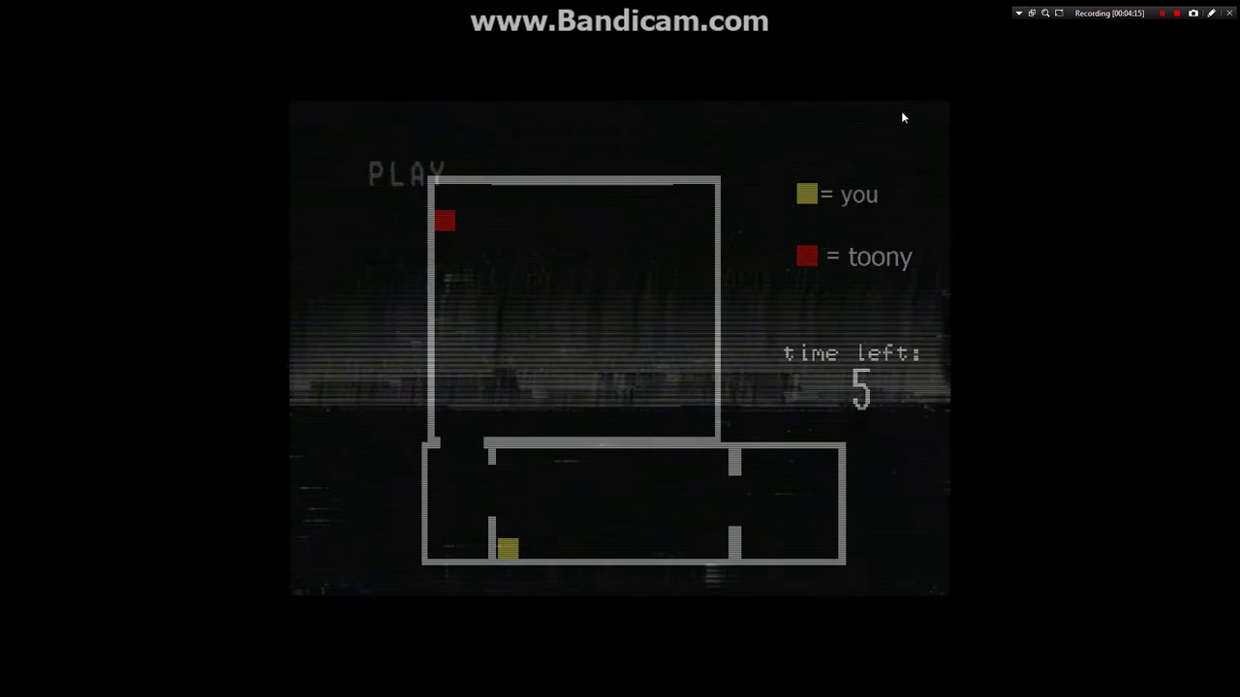
key(Left)
key(Up)
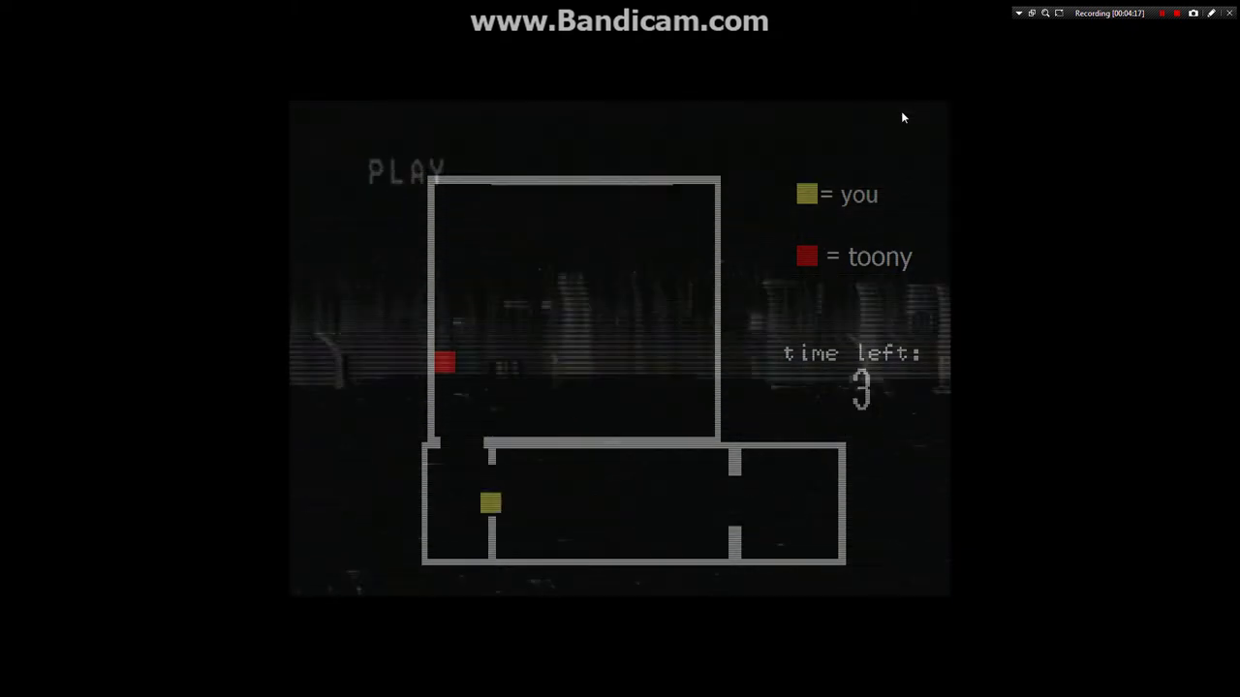
key(Right)
key(Down)
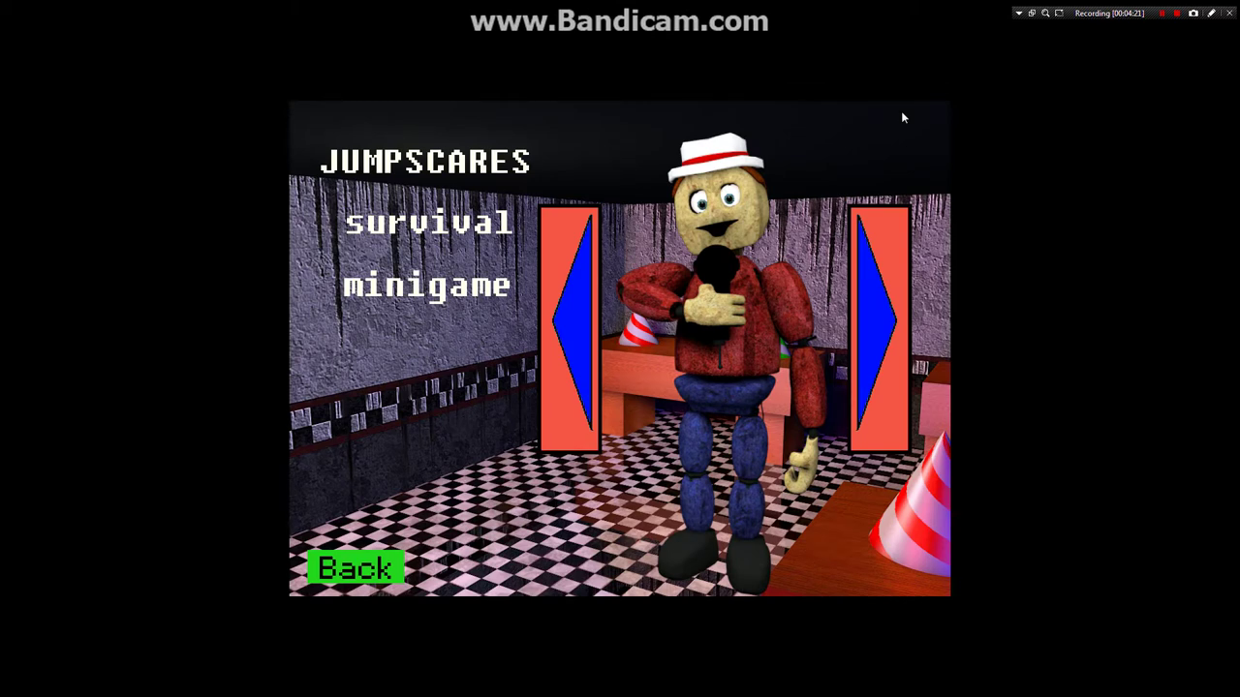
- View two character jumpscares in the JUMPSCARES gallery, then leave it
click(465, 173)
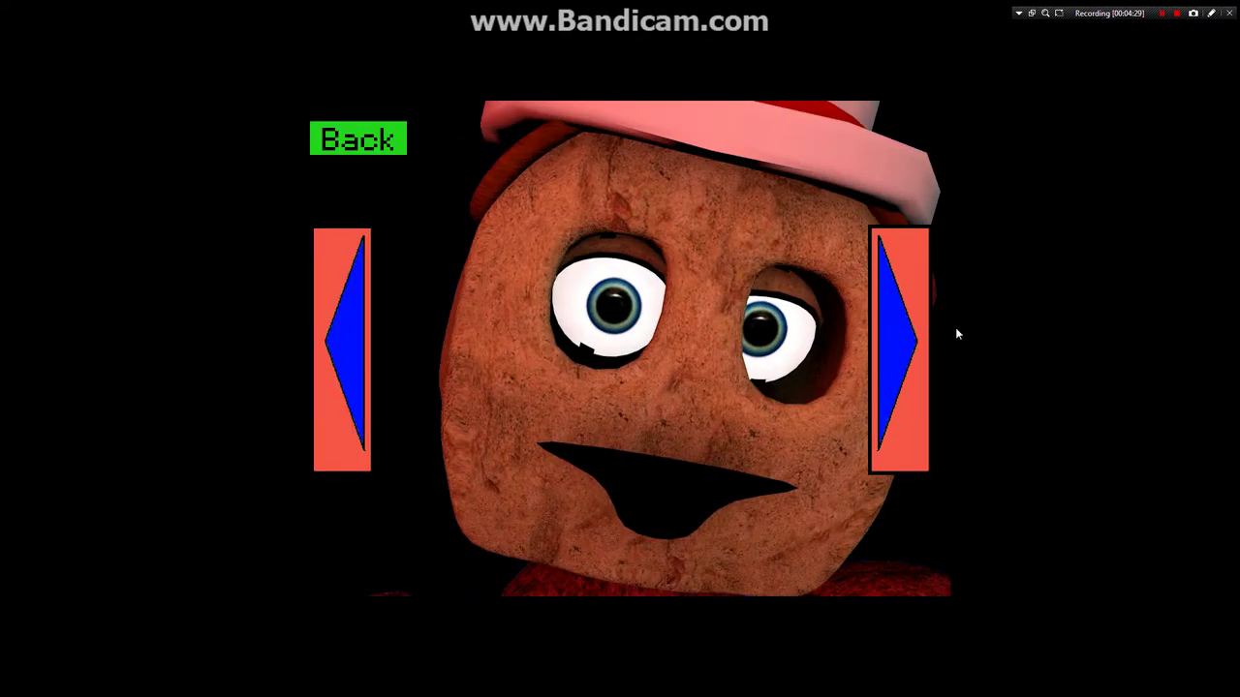
click(896, 320)
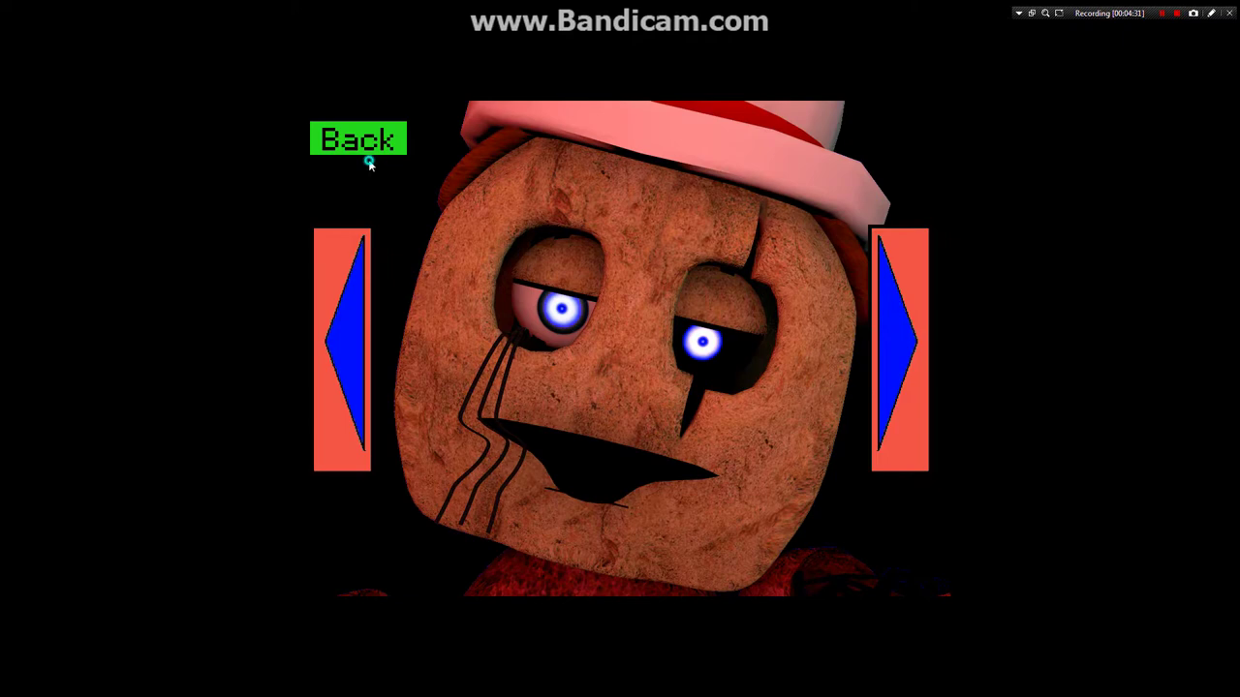
click(358, 143)
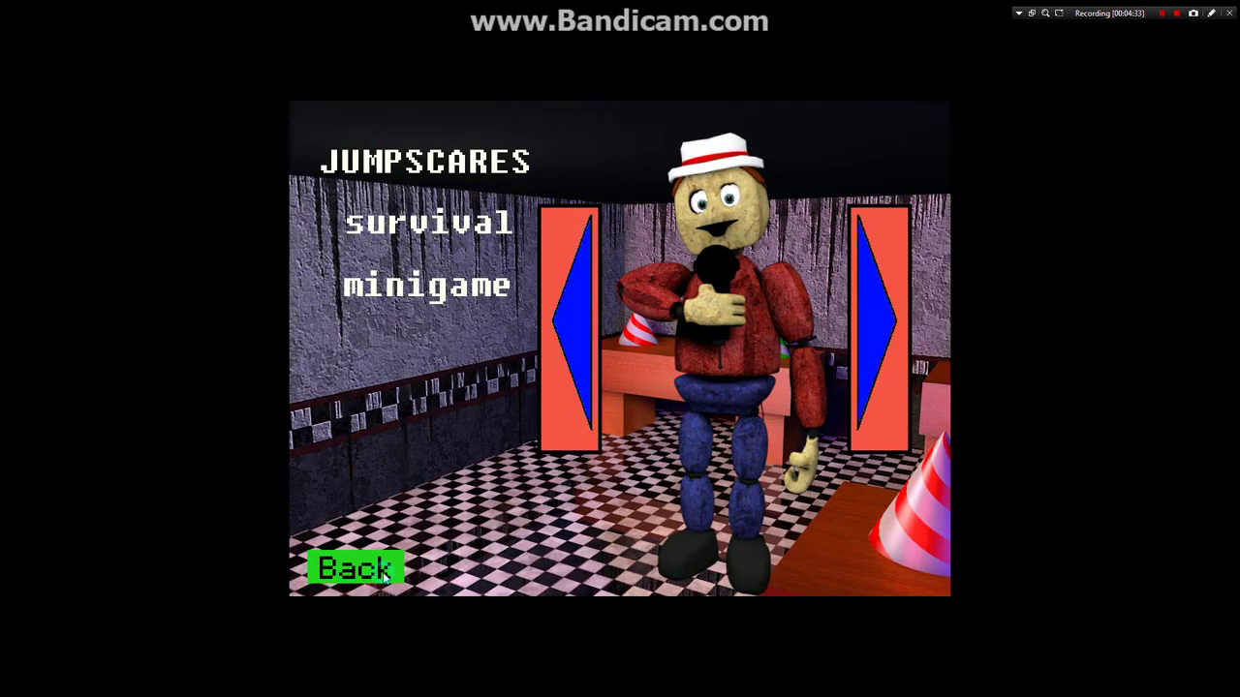
- Go back to the title screen, reopen the extras, then quit with Escape
click(358, 569)
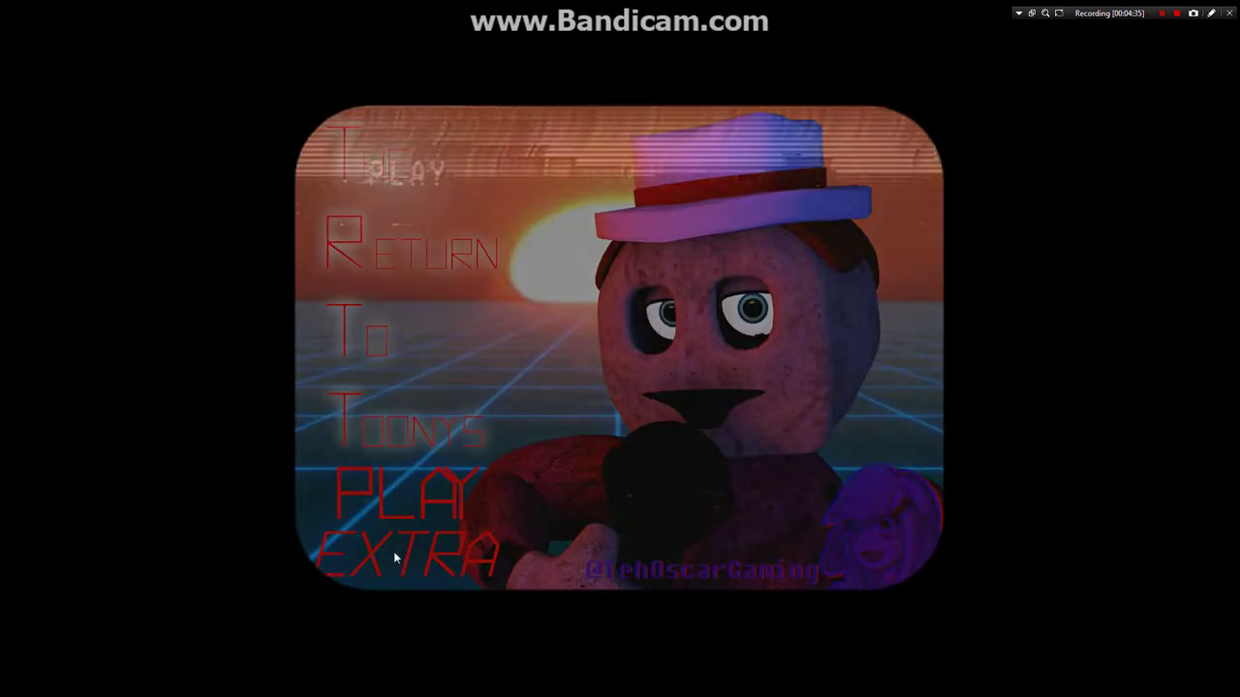
click(418, 444)
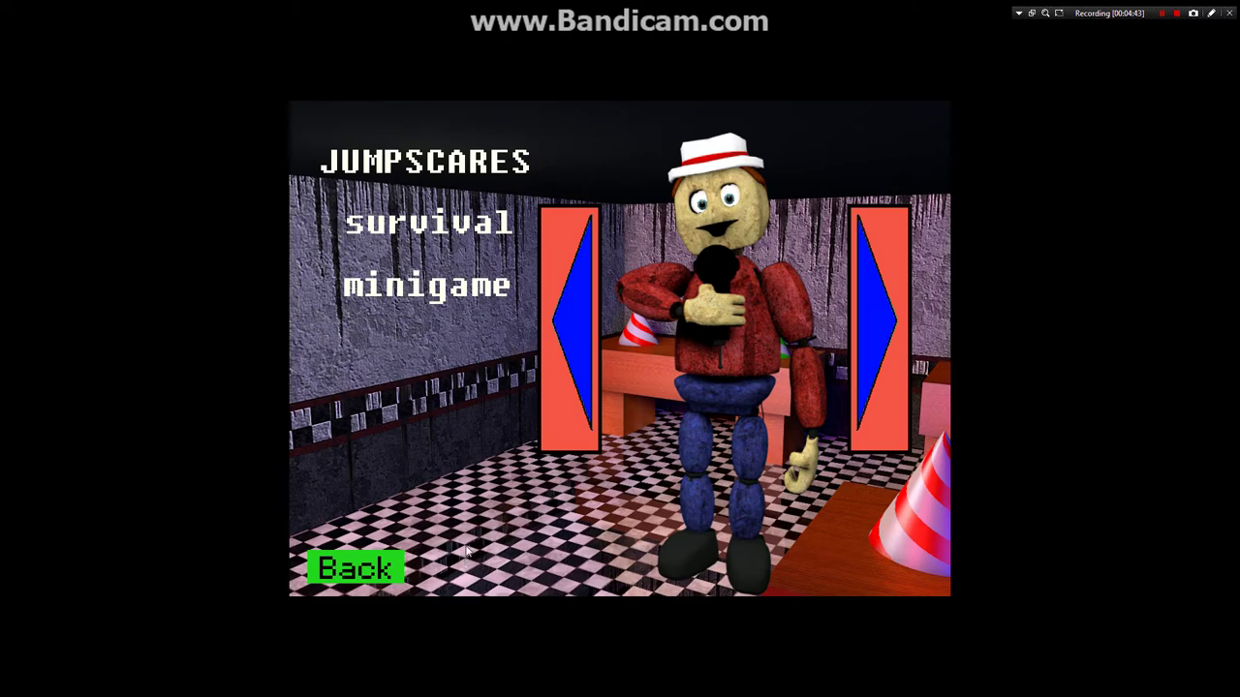
key(Escape)
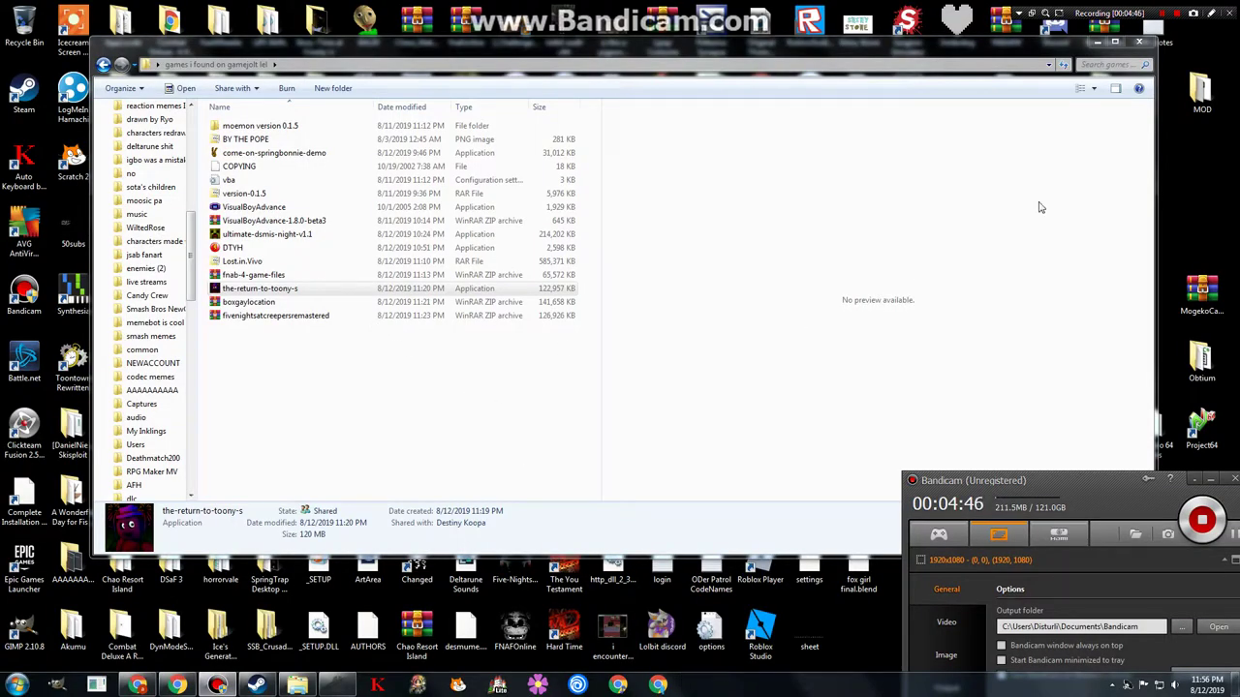